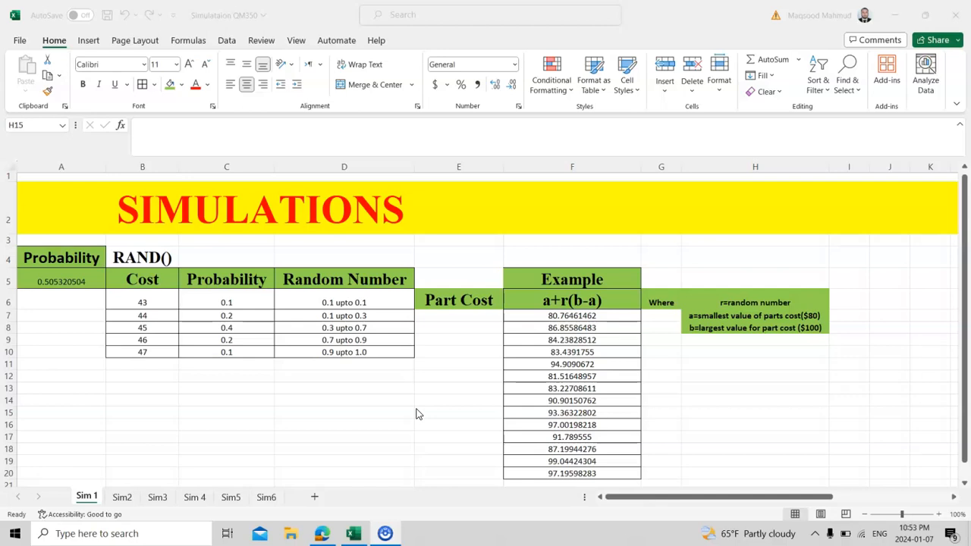
Re-enter the =RAND() formula in the Probability cell A5 several times to generate new random numbers
{"action": "left_click", "coordinate": [82, 277]}
{"action": "double_click", "coordinate": [76, 277]}
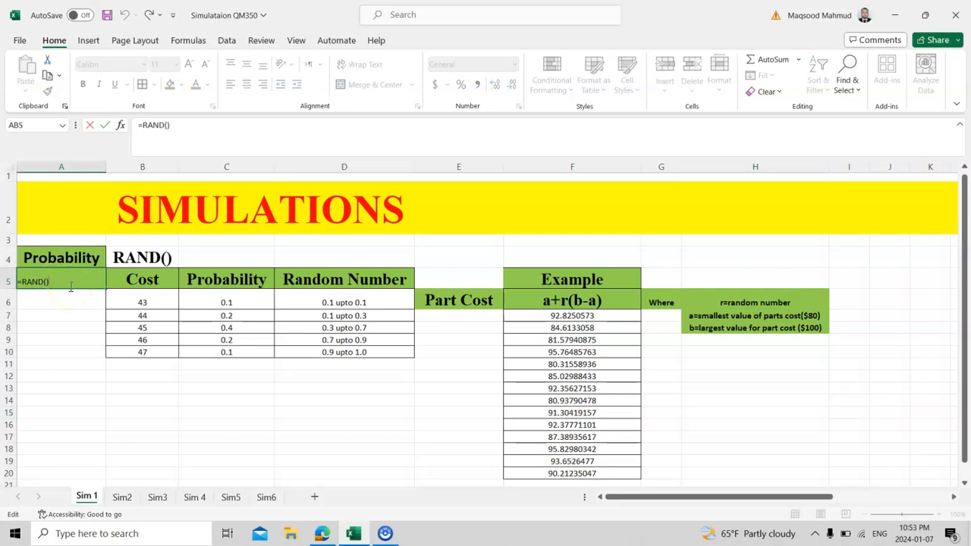
{"action": "key", "text": "Return"}
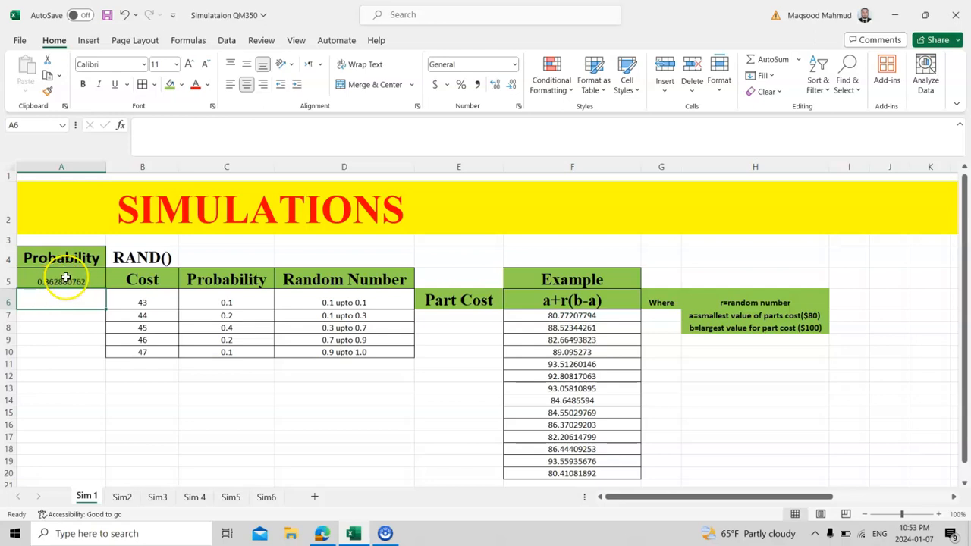
{"action": "left_click", "coordinate": [66, 278]}
{"action": "double_click", "coordinate": [66, 278]}
{"action": "key", "text": "Return"}
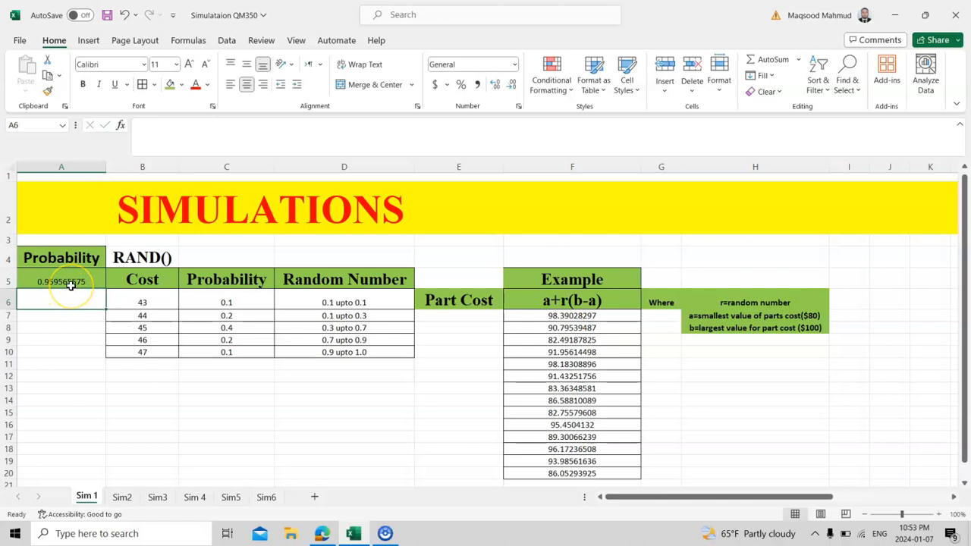
{"action": "left_click", "coordinate": [67, 281]}
{"action": "double_click", "coordinate": [65, 280]}
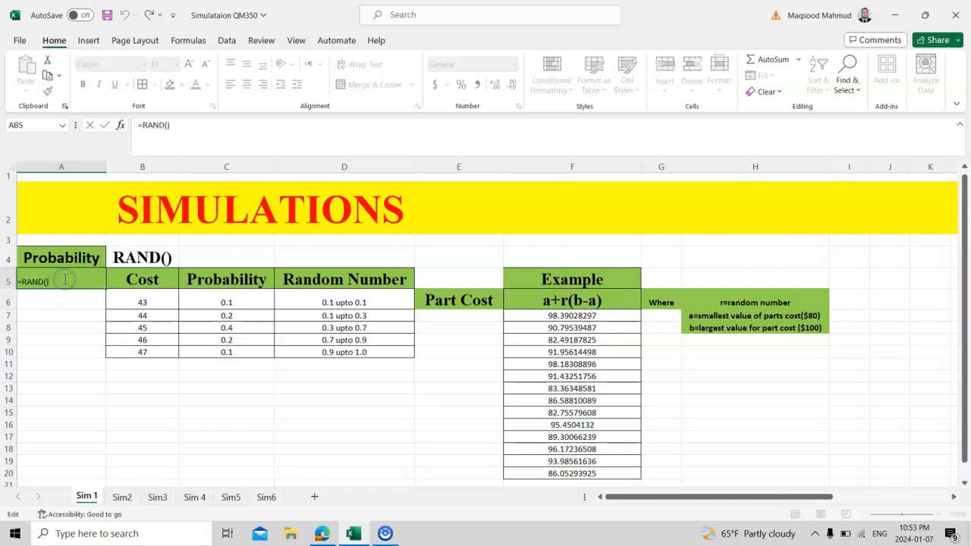
{"action": "key", "text": "Return"}
{"action": "left_click", "coordinate": [65, 279]}
{"action": "double_click", "coordinate": [61, 279]}
{"action": "key", "text": "Return"}
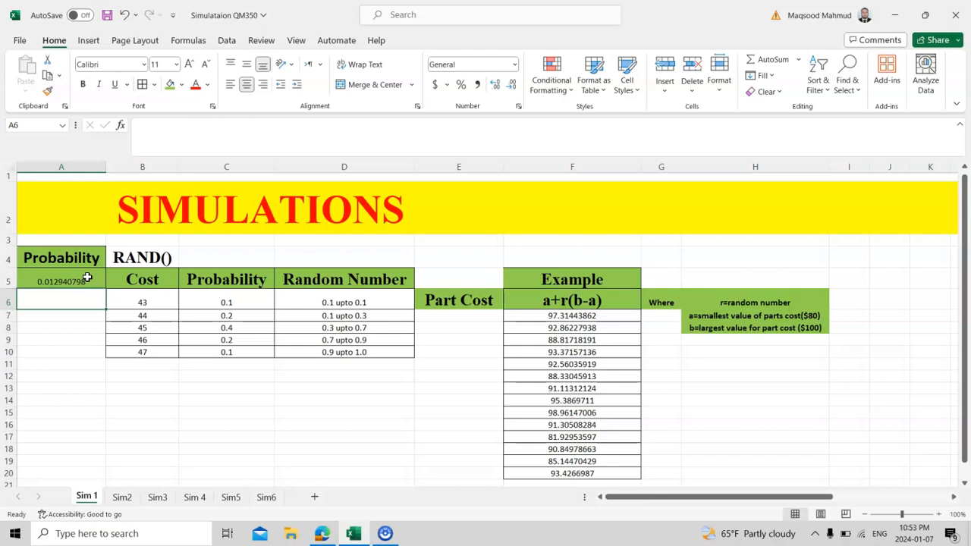
{"action": "double_click", "coordinate": [73, 277]}
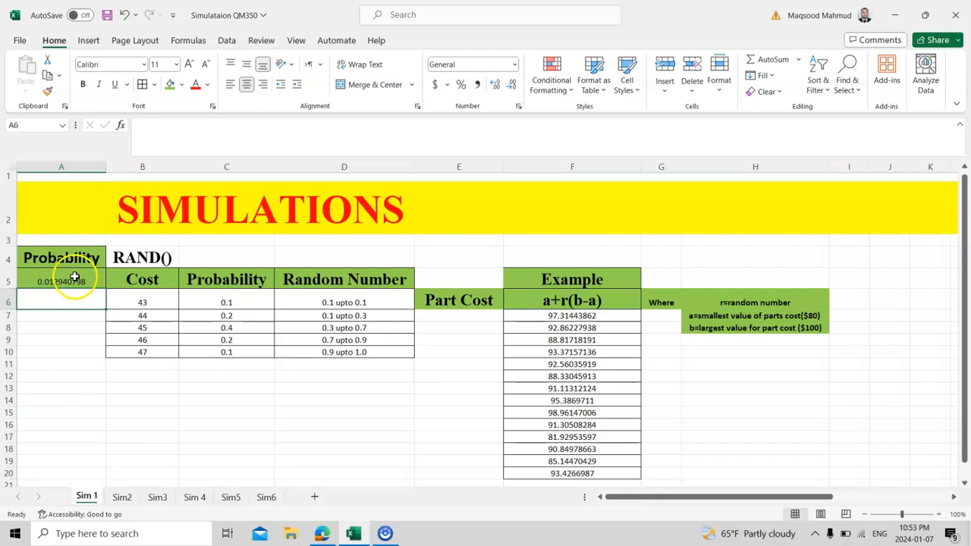
{"action": "key", "text": "Return"}
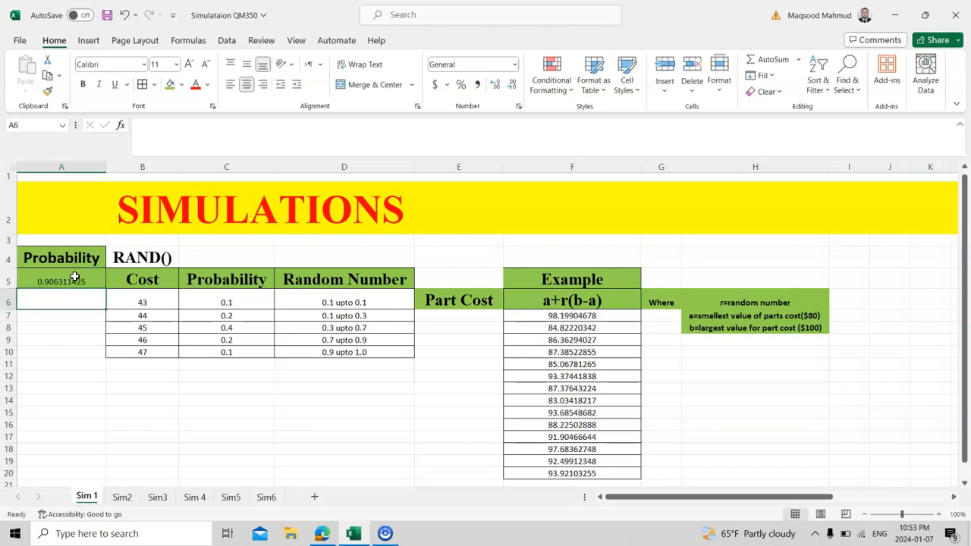
Add a dollar sign to the first two costs, making B6 $43 and B7 $44
{"action": "left_click", "coordinate": [150, 301]}
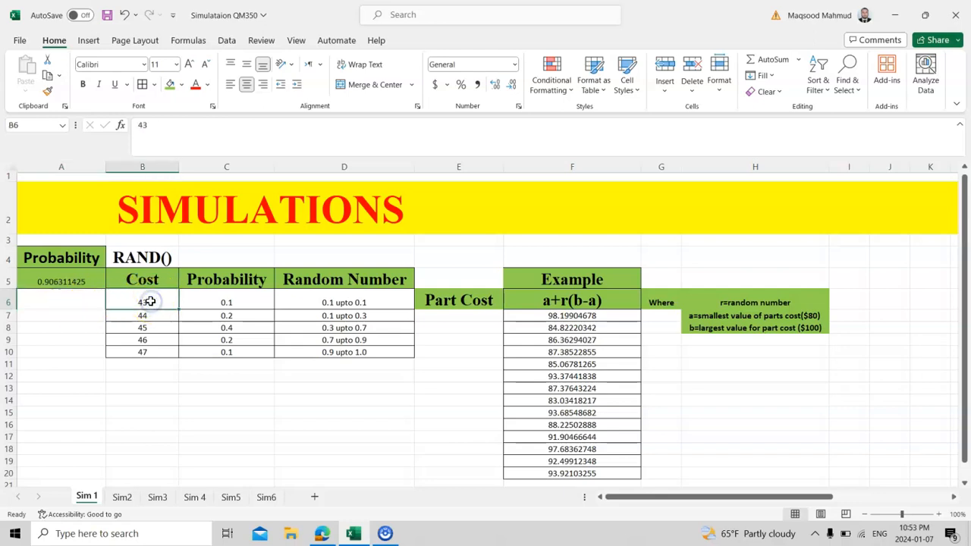
{"action": "double_click", "coordinate": [141, 302]}
{"action": "type", "text": "$"}
{"action": "left_click", "coordinate": [155, 375]}
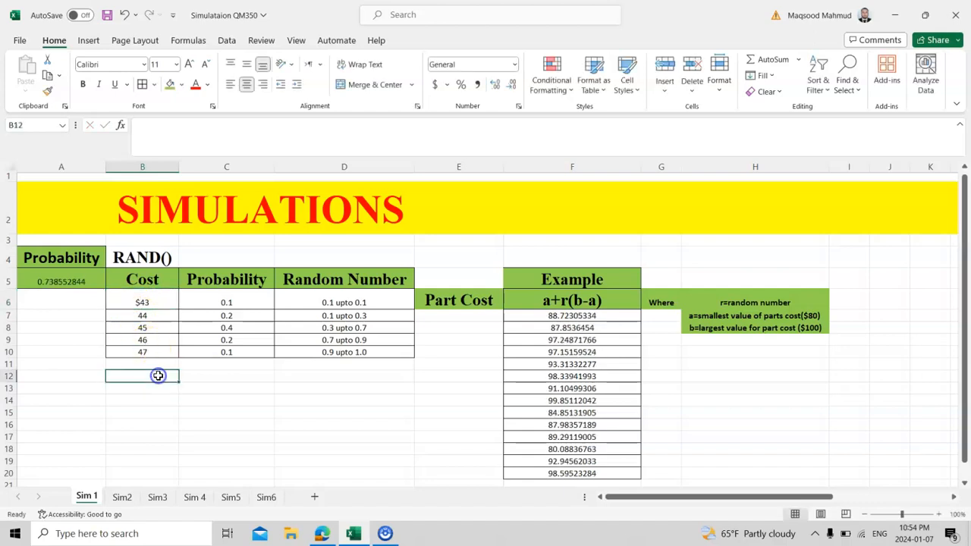
{"action": "double_click", "coordinate": [137, 315]}
{"action": "double_click", "coordinate": [110, 315]}
{"action": "left_click", "coordinate": [110, 315]}
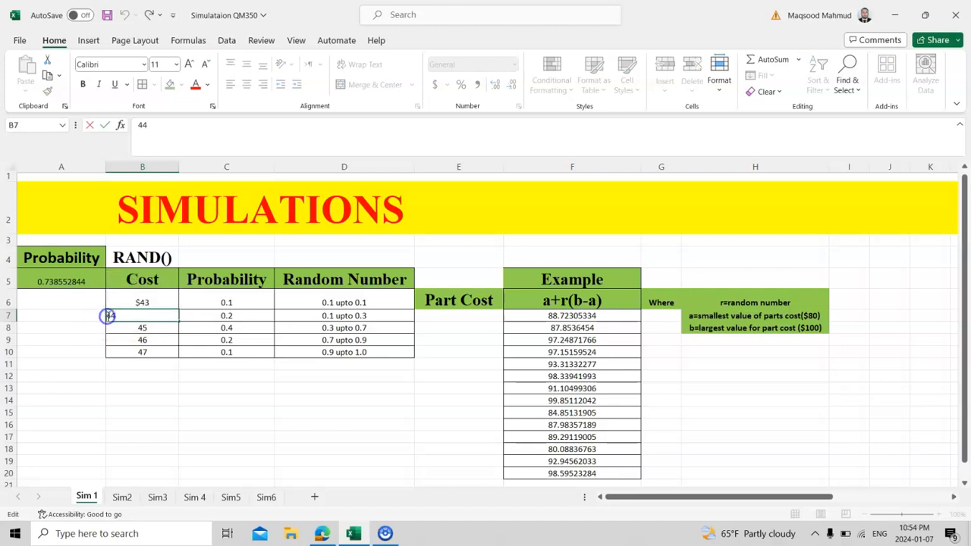
{"action": "type", "text": "$"}
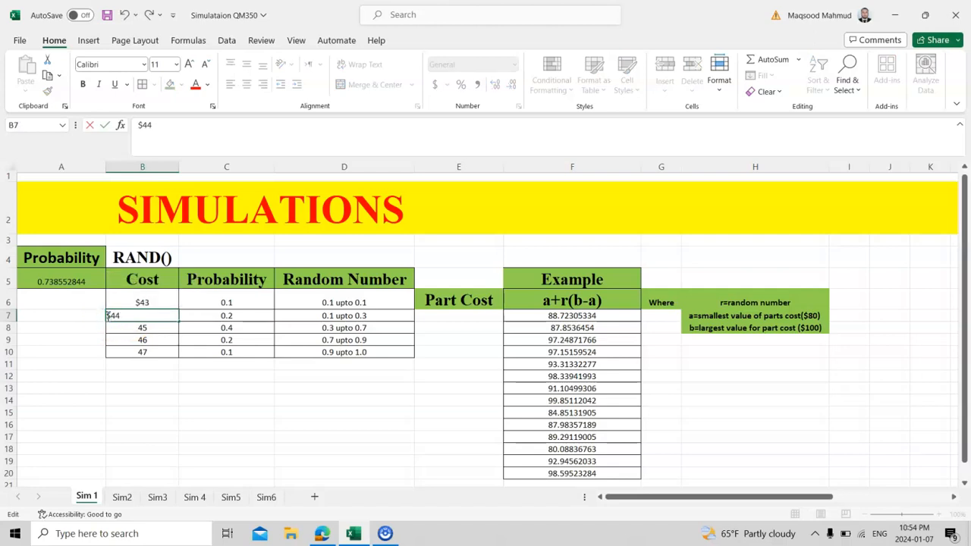
{"action": "left_click", "coordinate": [149, 399]}
Add a dollar sign to the remaining costs, making B8 $45, B9 $46 and B10 $47
{"action": "double_click", "coordinate": [138, 328]}
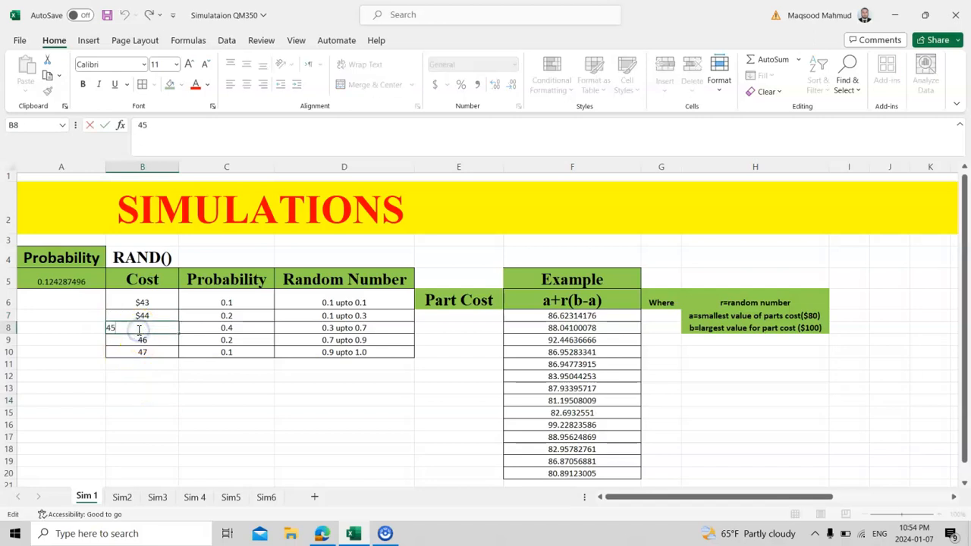
{"action": "type", "text": "$"}
{"action": "left_click", "coordinate": [136, 339]}
{"action": "double_click", "coordinate": [137, 339]}
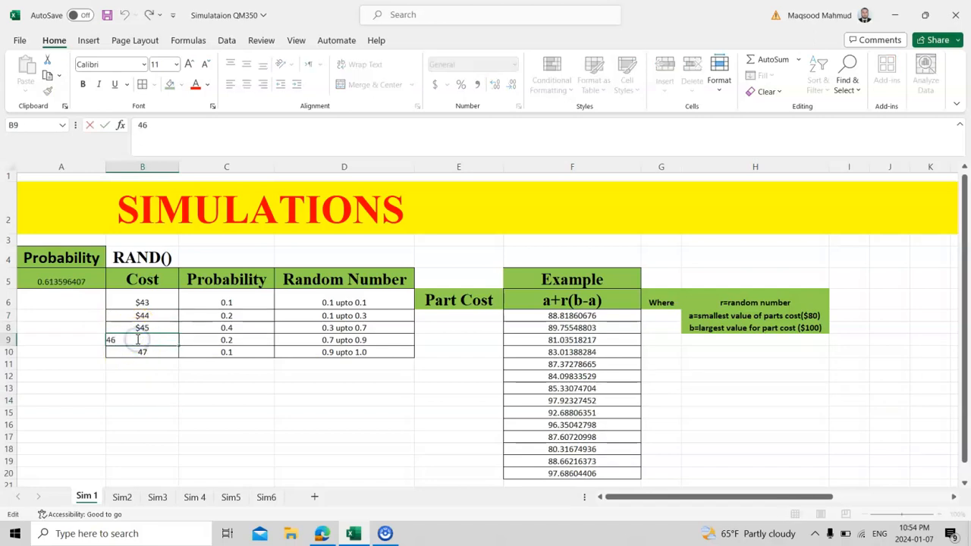
{"action": "type", "text": "$"}
{"action": "left_click", "coordinate": [134, 350]}
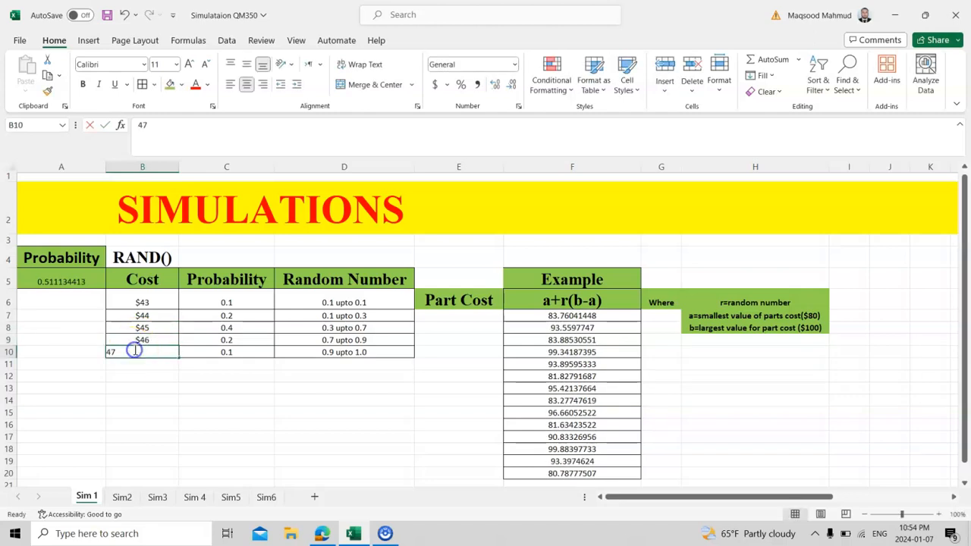
{"action": "double_click", "coordinate": [134, 350]}
{"action": "type", "text": "$"}
{"action": "key", "text": "Return"}
{"action": "left_click", "coordinate": [197, 385]}
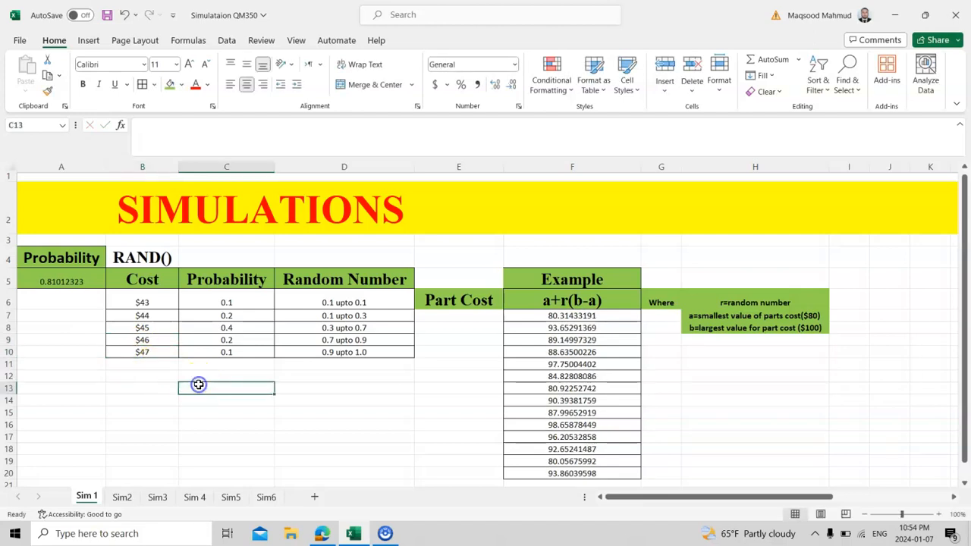
Change the random number range for the $43 cost in D6 to "0.1 upto 0.12"
{"action": "left_click", "coordinate": [213, 302]}
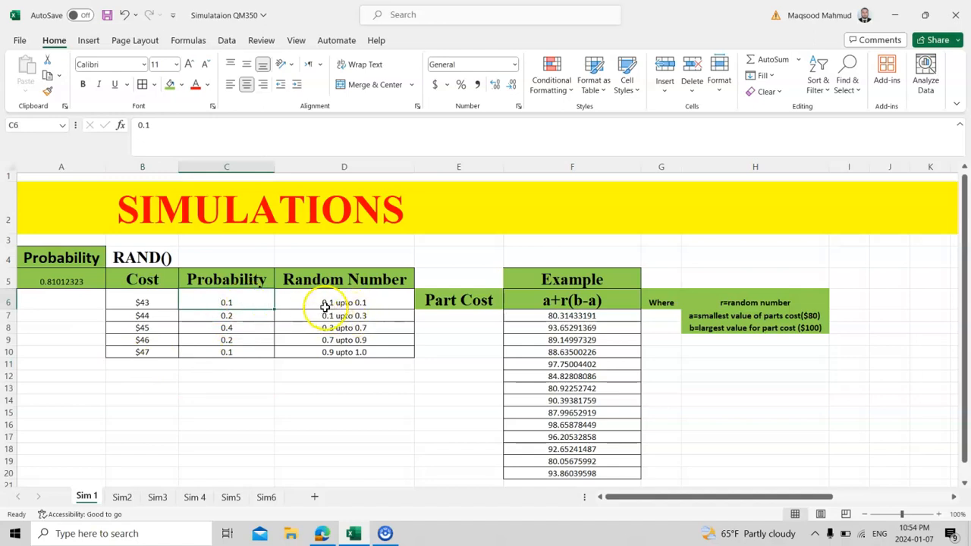
{"action": "double_click", "coordinate": [371, 303]}
{"action": "type", "text": "2"}
{"action": "key", "text": "Return"}
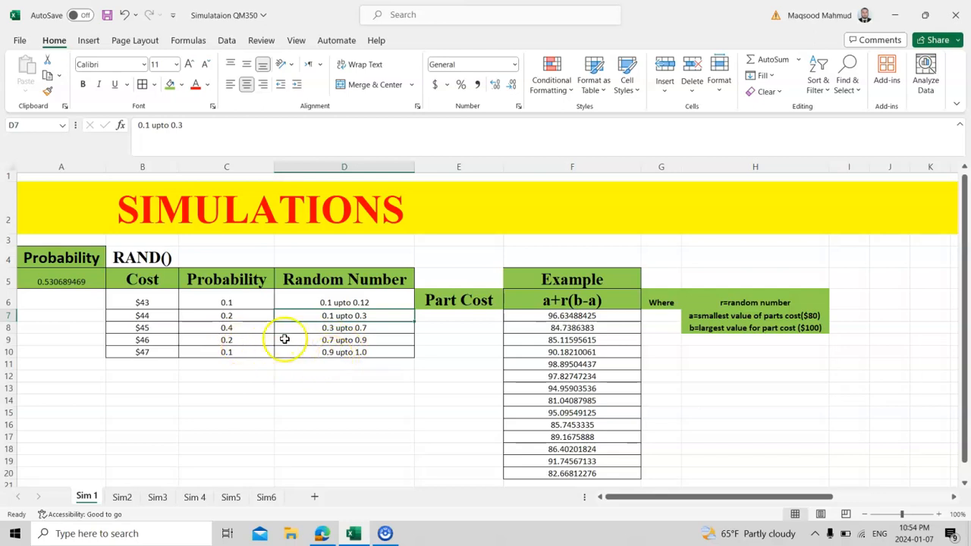
Multiply the first cost by its probability in C12 with the formula =B6*C6
{"action": "double_click", "coordinate": [217, 375]}
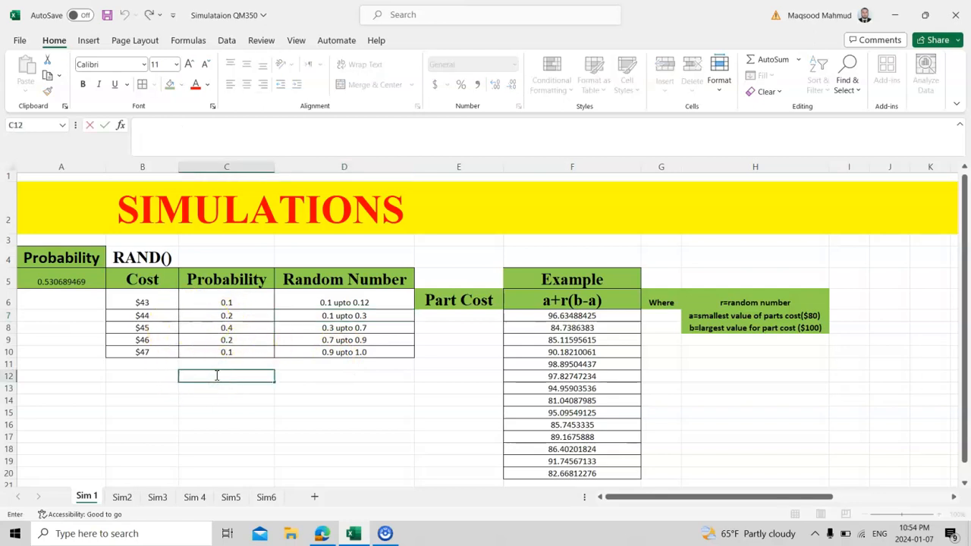
{"action": "type", "text": "="}
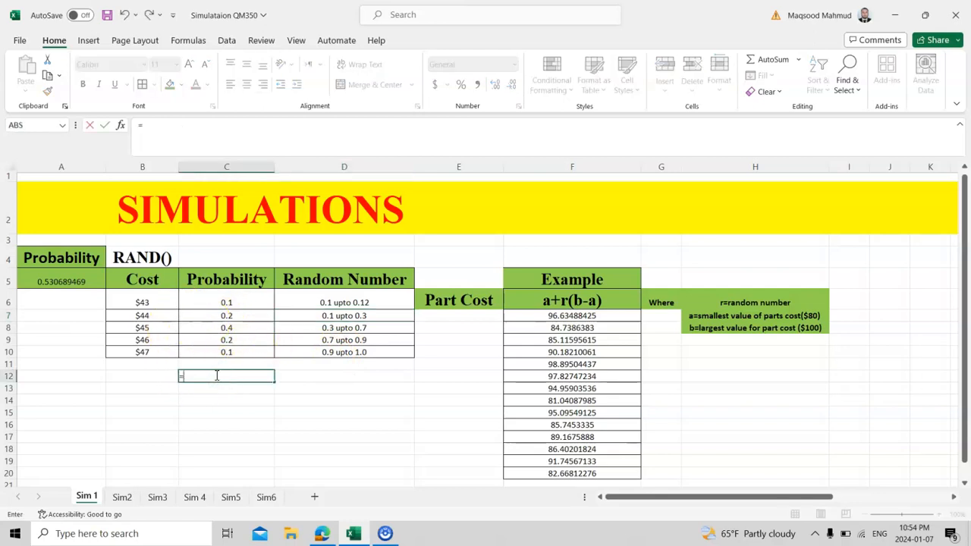
{"action": "left_click", "coordinate": [151, 301]}
{"action": "type", "text": "*"}
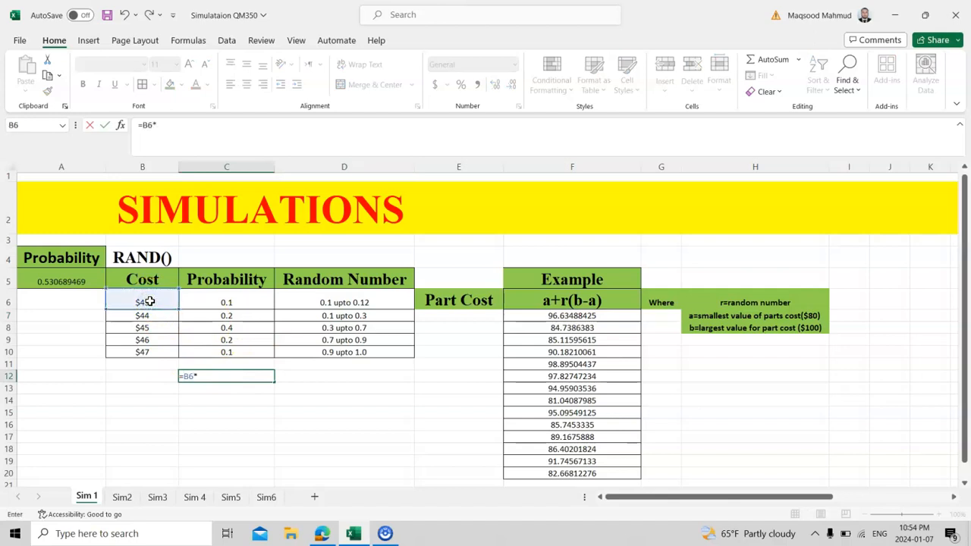
{"action": "left_click", "coordinate": [228, 302]}
{"action": "key", "text": "Return"}
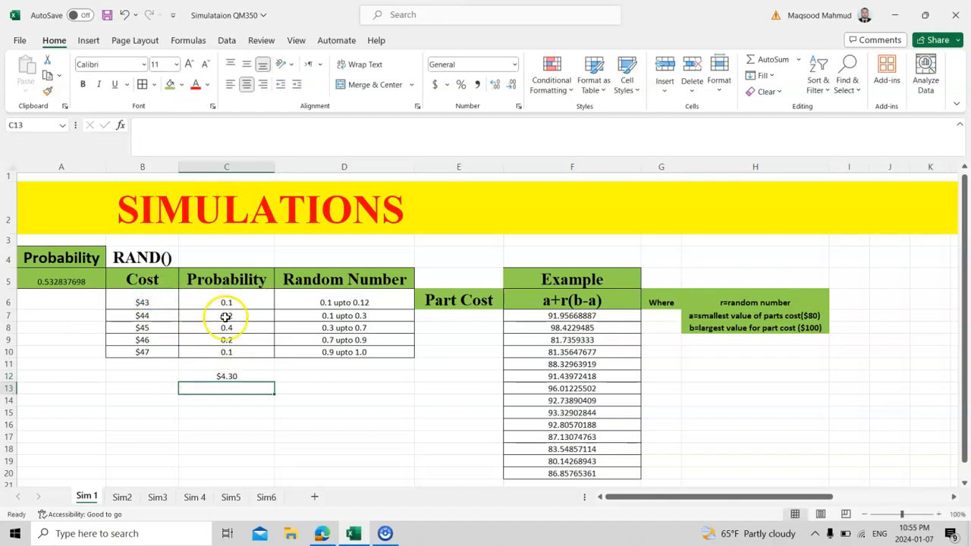
Check the cost-times-probability formula in C12 and fill it down to C15
{"action": "double_click", "coordinate": [235, 375]}
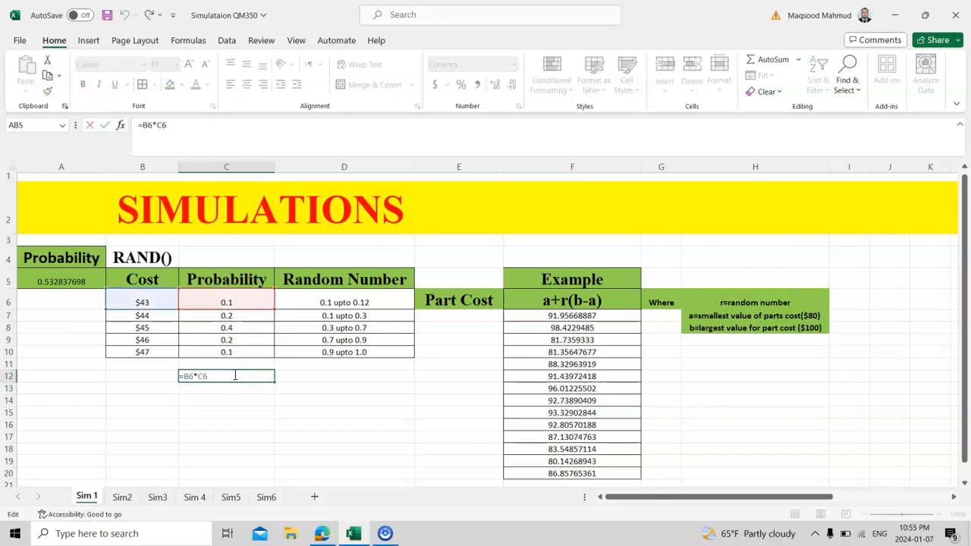
{"action": "key", "text": "Return"}
{"action": "left_click", "coordinate": [236, 375]}
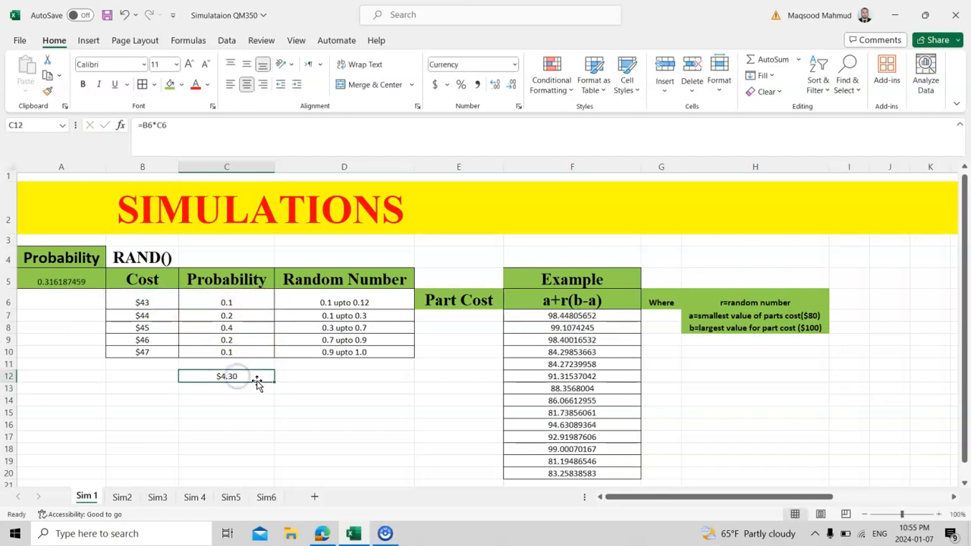
{"action": "left_click_drag", "start_coordinate": [275, 381], "coordinate": [275, 418]}
{"action": "left_click", "coordinate": [292, 392]}
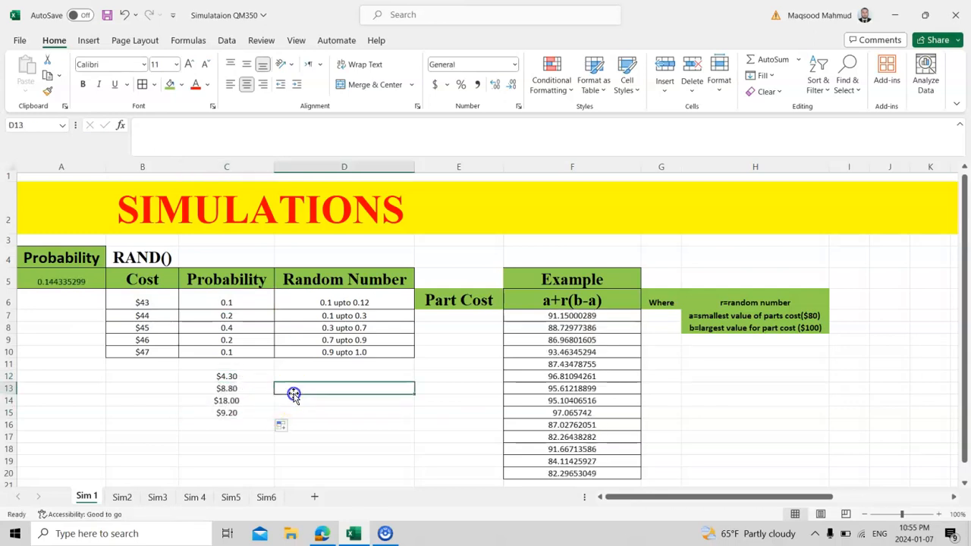
Inspect the filled formulas in C13, C14 and C15 to see which cost and probability cells they multiply
{"action": "double_click", "coordinate": [222, 388]}
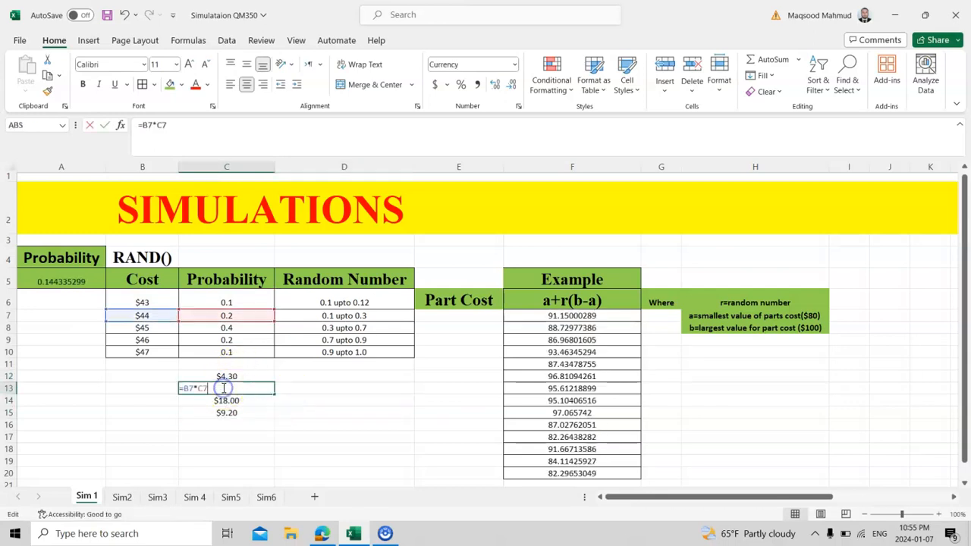
{"action": "key", "text": "Return"}
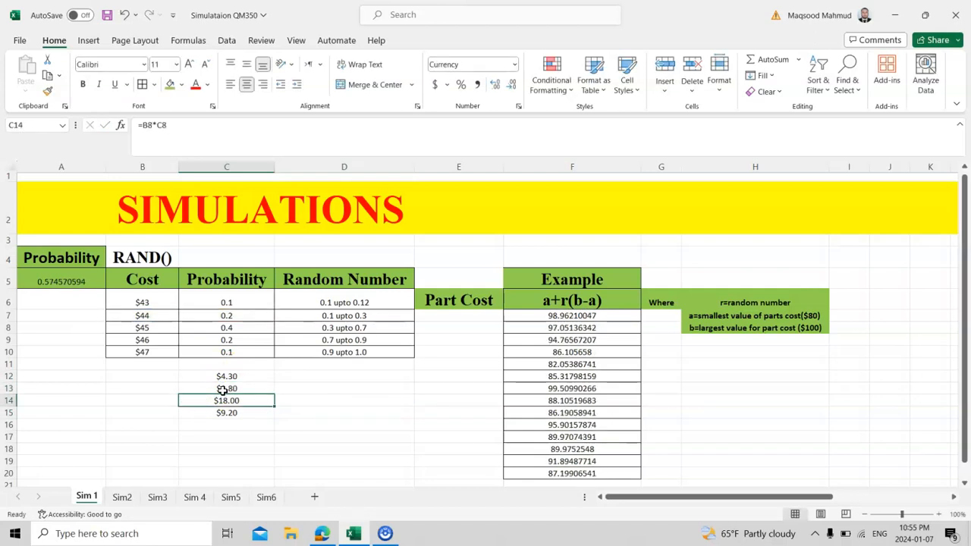
{"action": "double_click", "coordinate": [226, 400]}
{"action": "key", "text": "Return"}
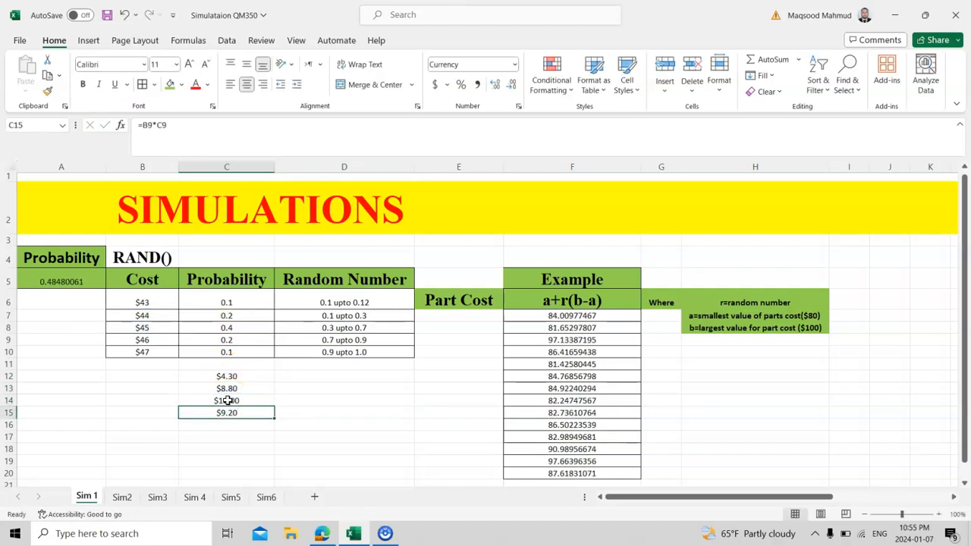
{"action": "double_click", "coordinate": [229, 412]}
{"action": "key", "text": "Return"}
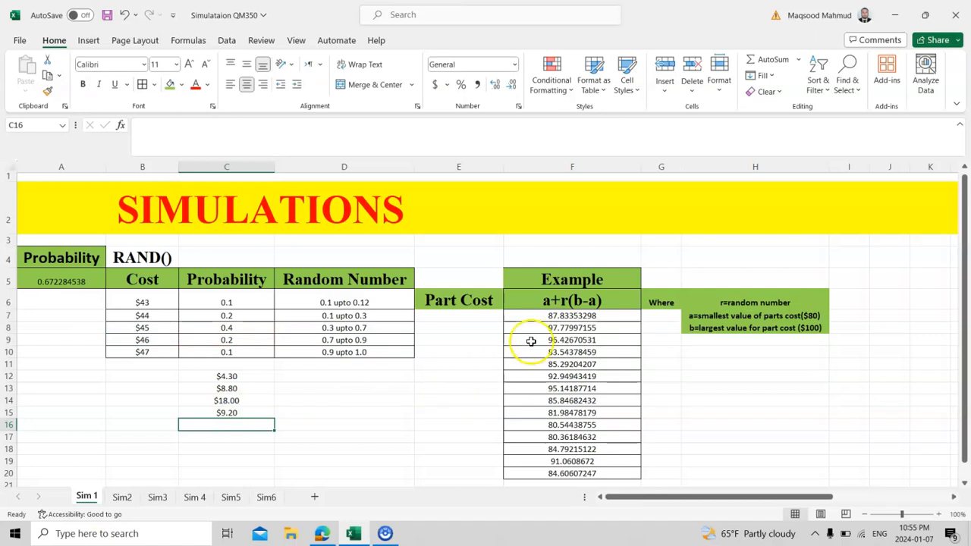
Examine the part cost expression a+r(b-a) in F6 and the formula that applies it in F7
{"action": "double_click", "coordinate": [565, 300]}
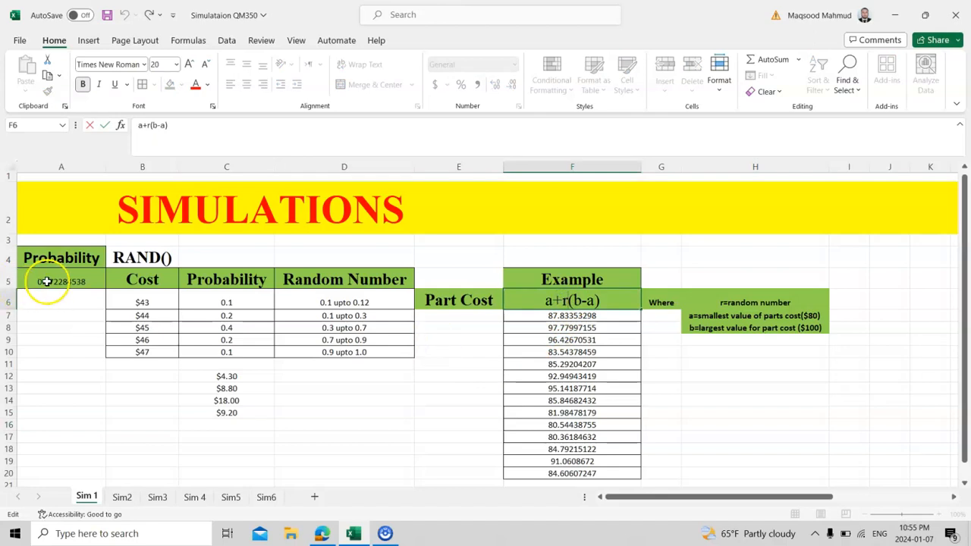
{"action": "left_click", "coordinate": [471, 365]}
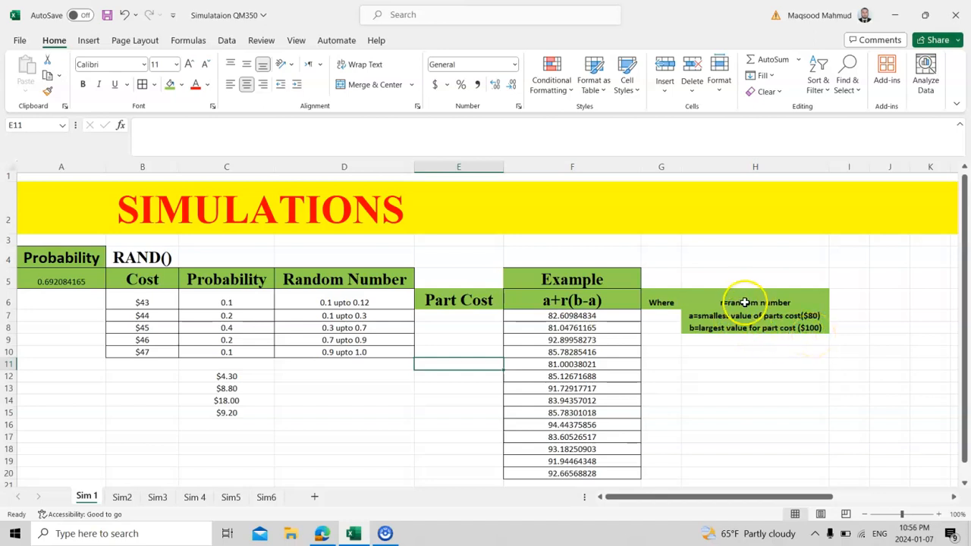
{"action": "left_click", "coordinate": [553, 317]}
{"action": "double_click", "coordinate": [552, 316]}
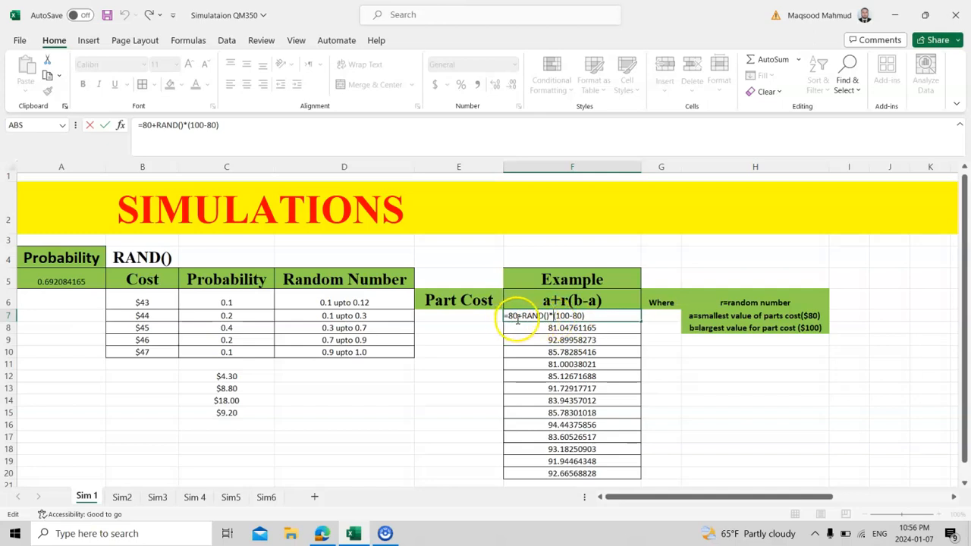
{"action": "key", "text": "Return"}
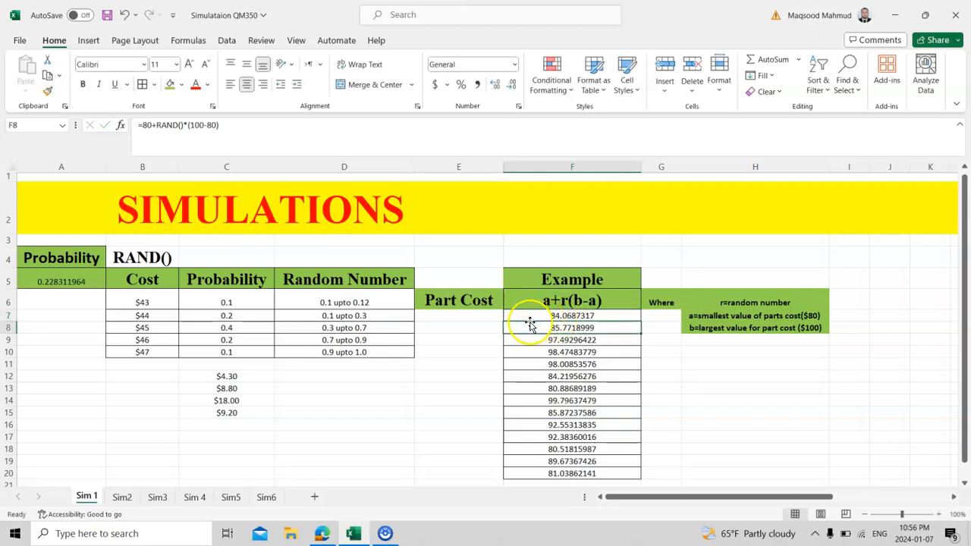
Fill the part cost formula from F7 down to F29
{"action": "left_click", "coordinate": [580, 316]}
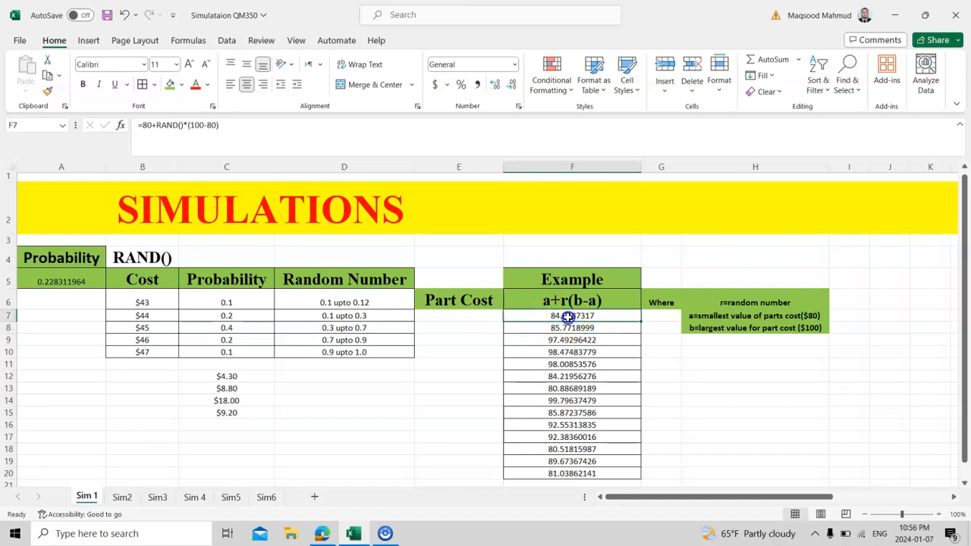
{"action": "left_click_drag", "start_coordinate": [641, 322], "coordinate": [618, 457]}
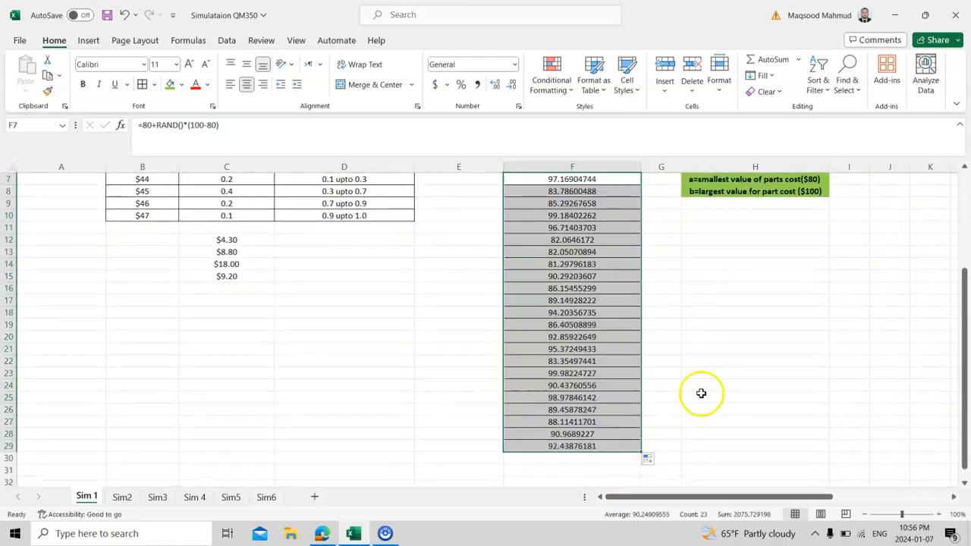
Review the part cost expression in F6 and the simulated values beneath it down to F29
{"action": "left_click_drag", "start_coordinate": [967, 394], "coordinate": [967, 348]}
{"action": "double_click", "coordinate": [543, 229]}
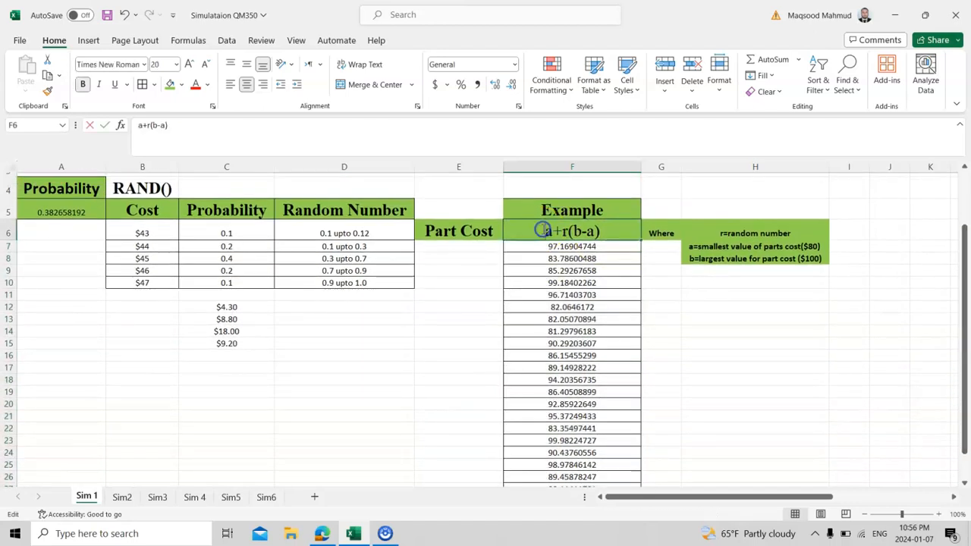
{"action": "left_click", "coordinate": [548, 246]}
{"action": "key", "text": "ctrl+Down"}
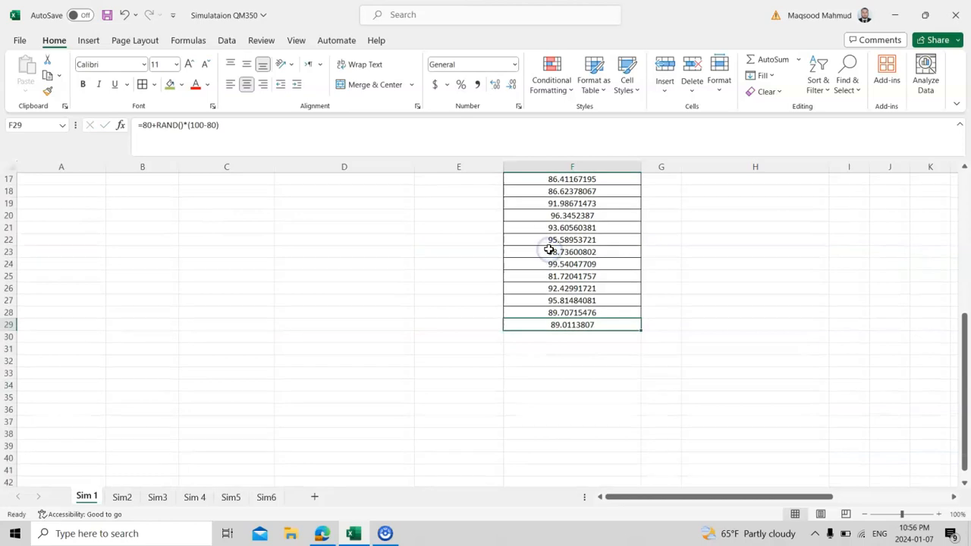
{"action": "left_click_drag", "start_coordinate": [961, 396], "coordinate": [967, 295]}
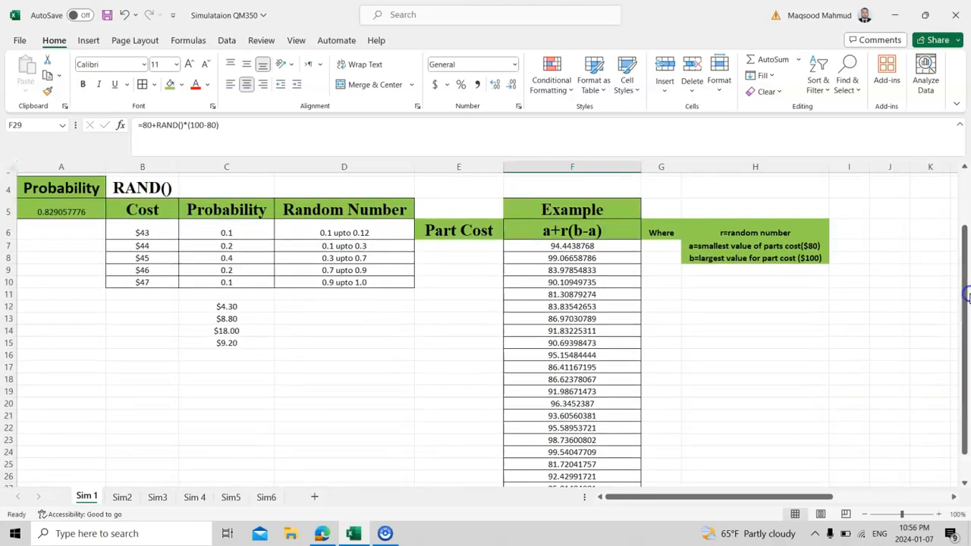
Inspect the part cost formulas in F29 and F20, recalculating the random part costs
{"action": "double_click", "coordinate": [584, 251]}
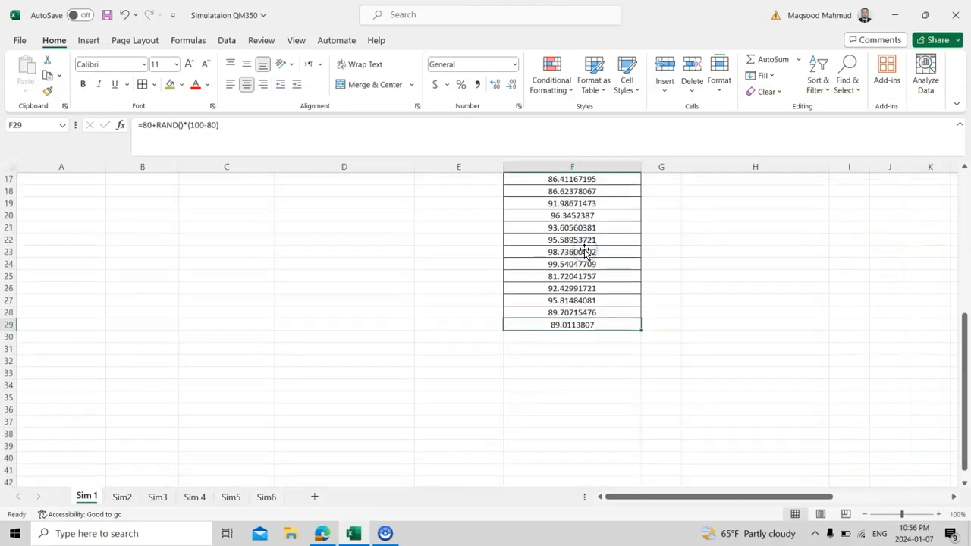
{"action": "double_click", "coordinate": [587, 327]}
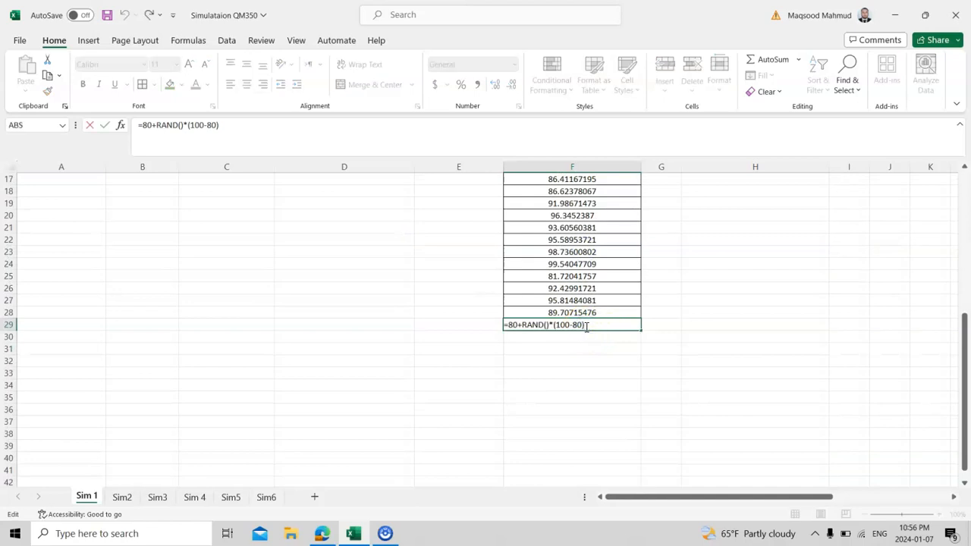
{"action": "key", "text": "Return"}
{"action": "left_click_drag", "start_coordinate": [963, 383], "coordinate": [966, 303]}
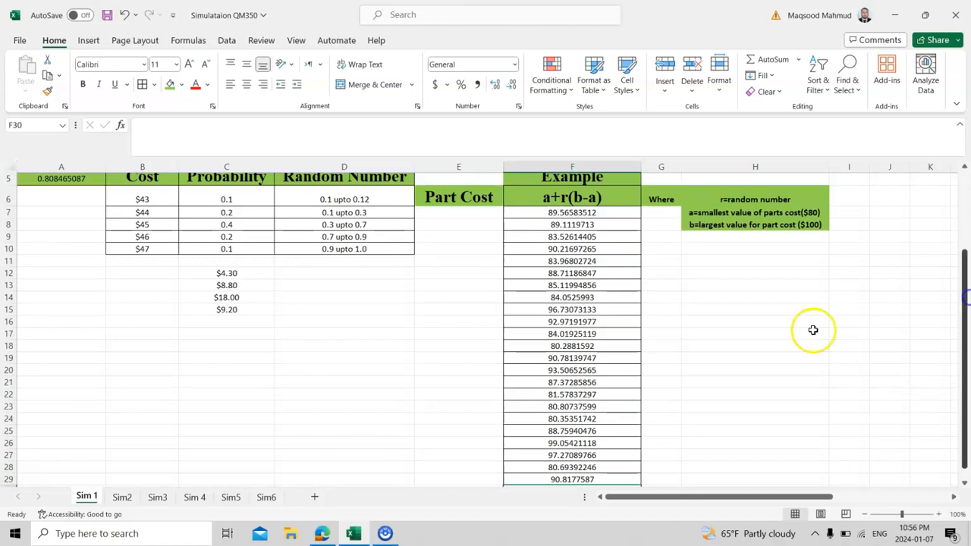
{"action": "left_click", "coordinate": [578, 370]}
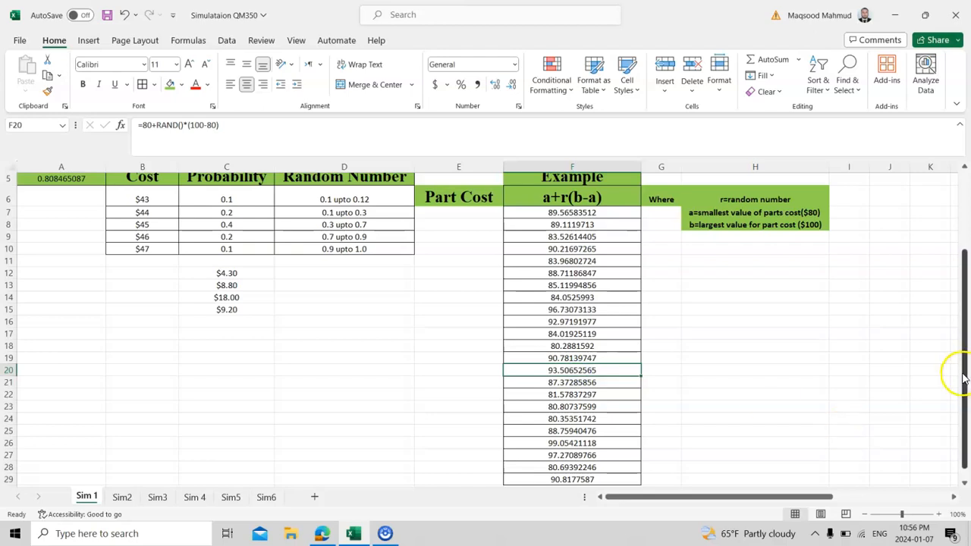
{"action": "left_click_drag", "start_coordinate": [963, 378], "coordinate": [966, 281]}
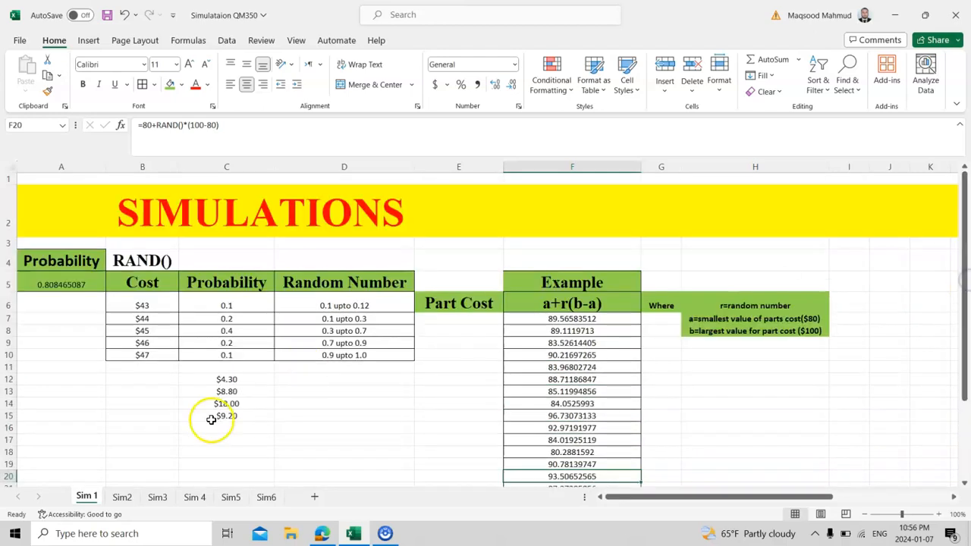
On the Sim2 sheet, check the NORMINV demand formula in C4 and fill it down to C18
{"action": "left_click", "coordinate": [122, 497]}
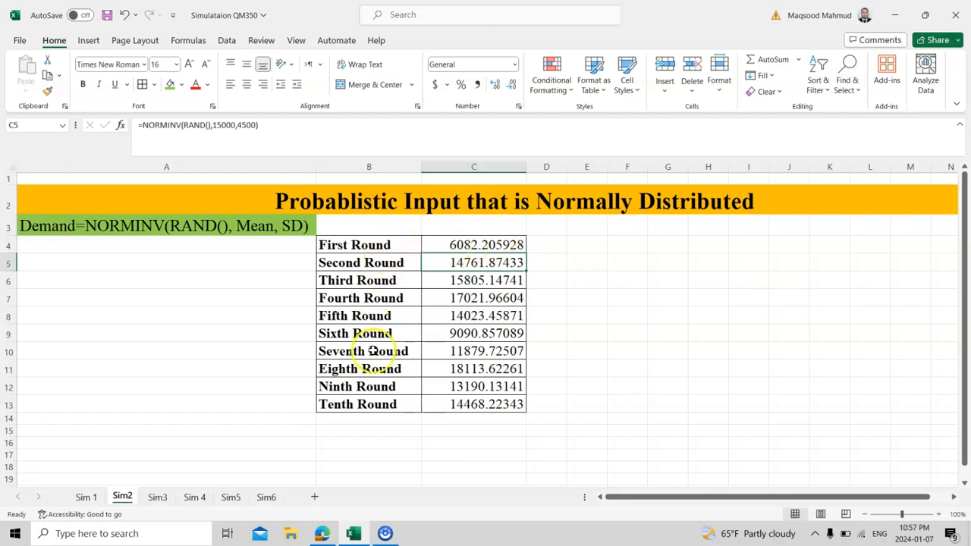
{"action": "double_click", "coordinate": [470, 245]}
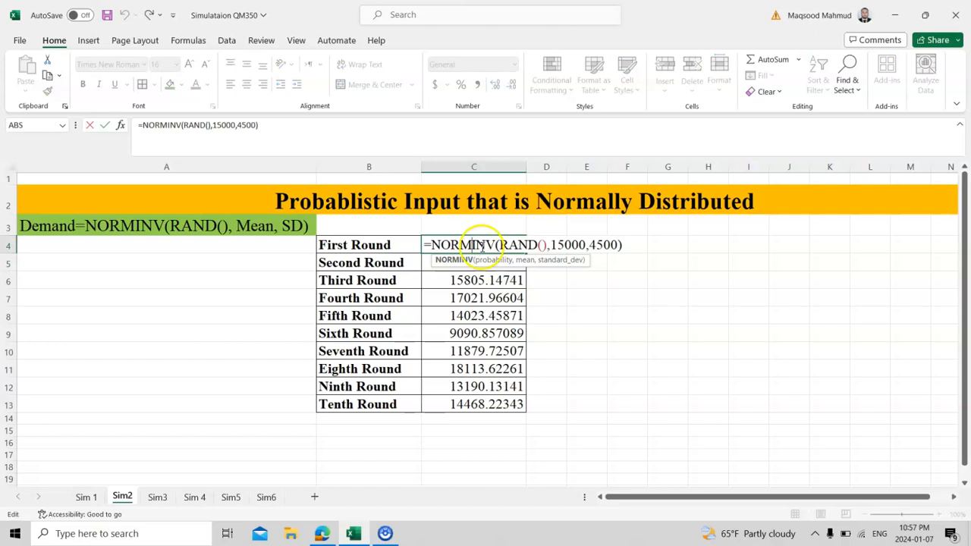
{"action": "left_click", "coordinate": [546, 247]}
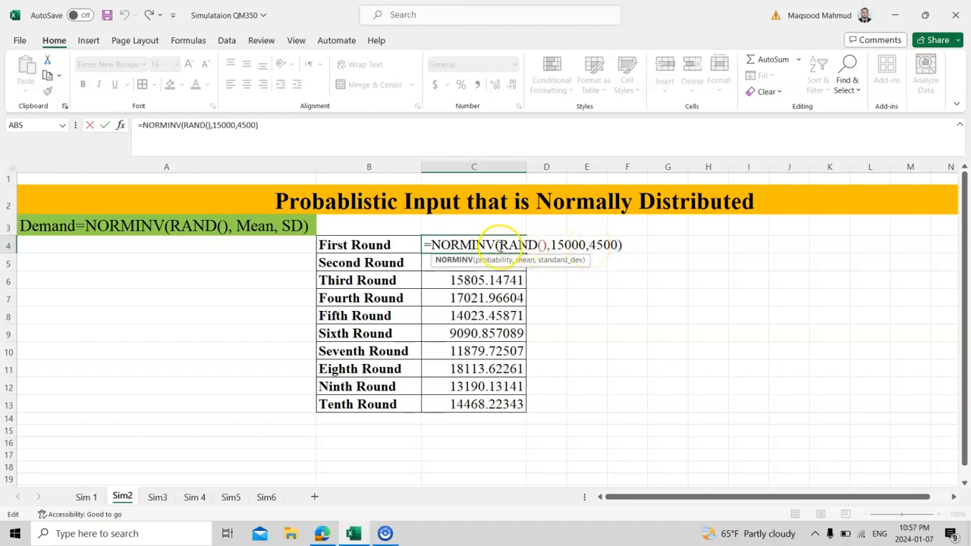
{"action": "key", "text": "ctrl+Return"}
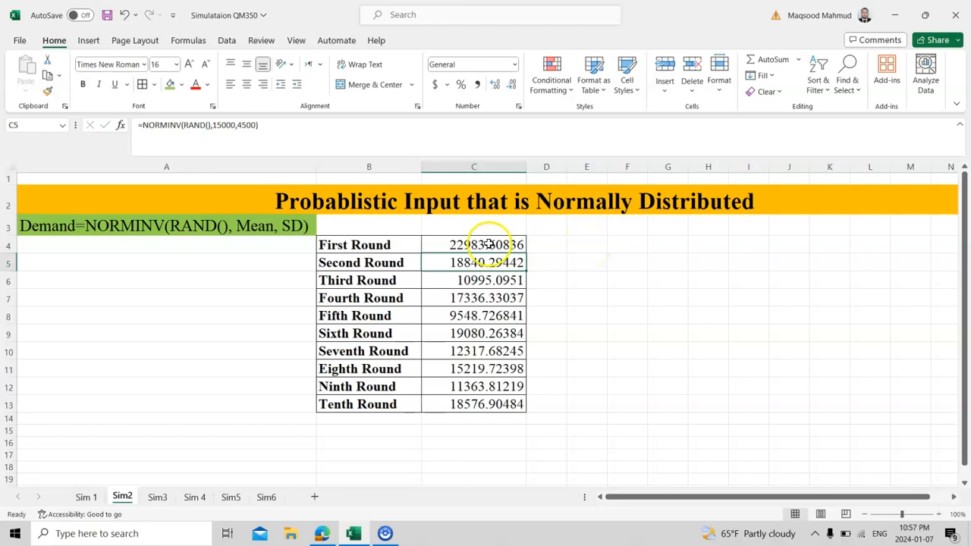
{"action": "left_click_drag", "start_coordinate": [524, 251], "coordinate": [520, 475]}
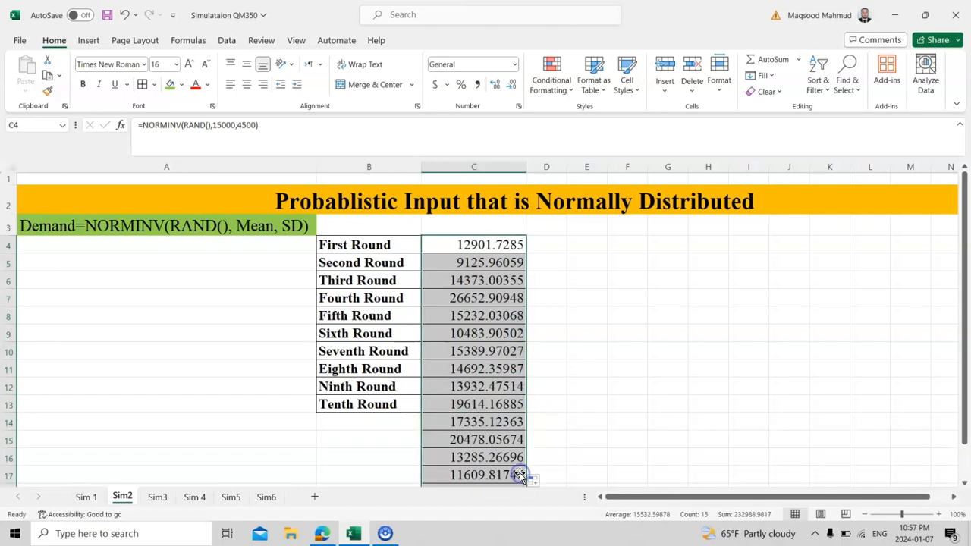
{"action": "left_click", "coordinate": [573, 416]}
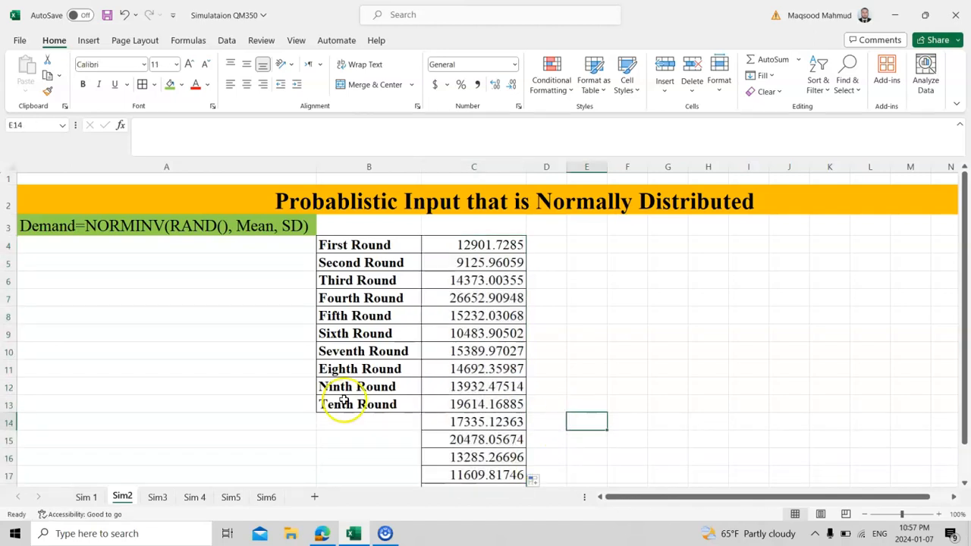
On the Sim3 sheet, highlight the last higher interval in D10 and the first lower interval in C4 with green fill
{"action": "left_click", "coordinate": [158, 497]}
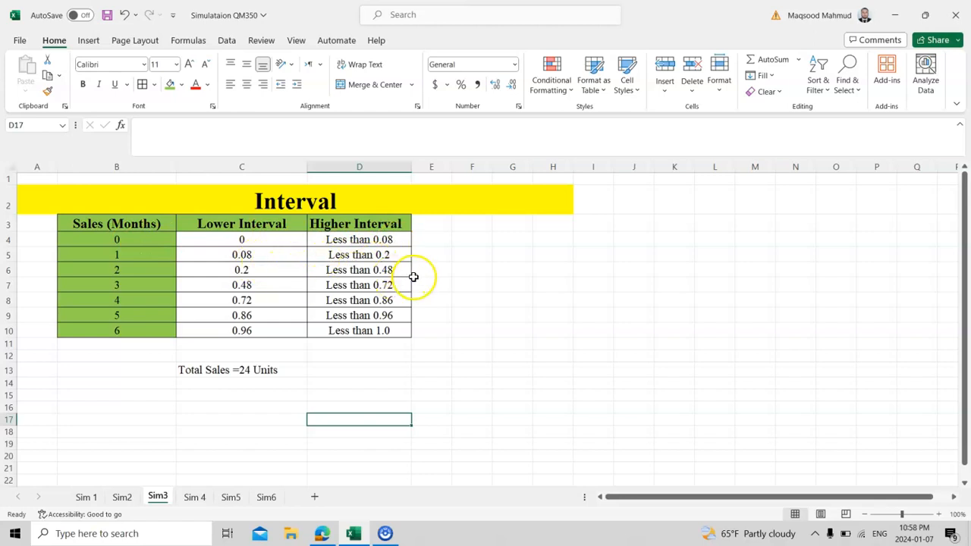
{"action": "left_click", "coordinate": [390, 328]}
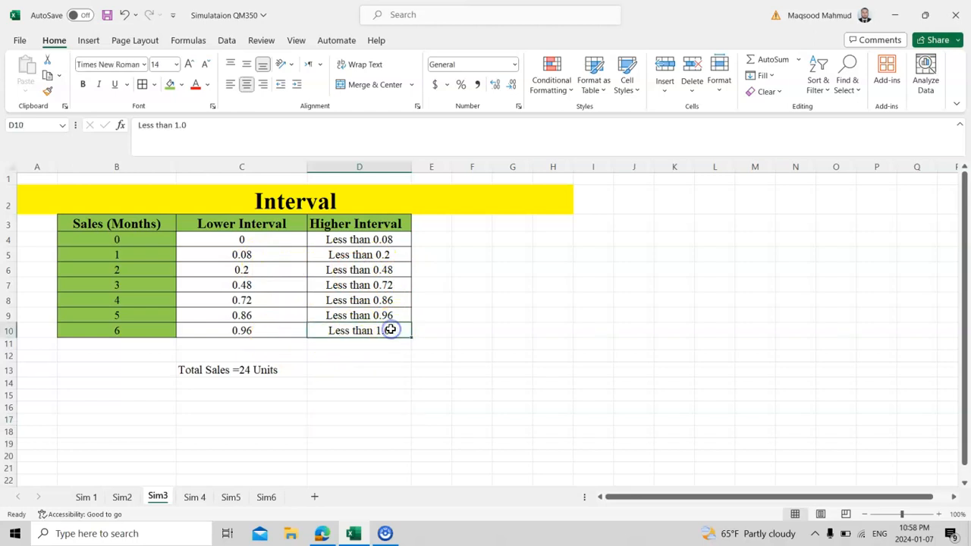
{"action": "left_click", "coordinate": [181, 85]}
{"action": "left_click", "coordinate": [218, 202]}
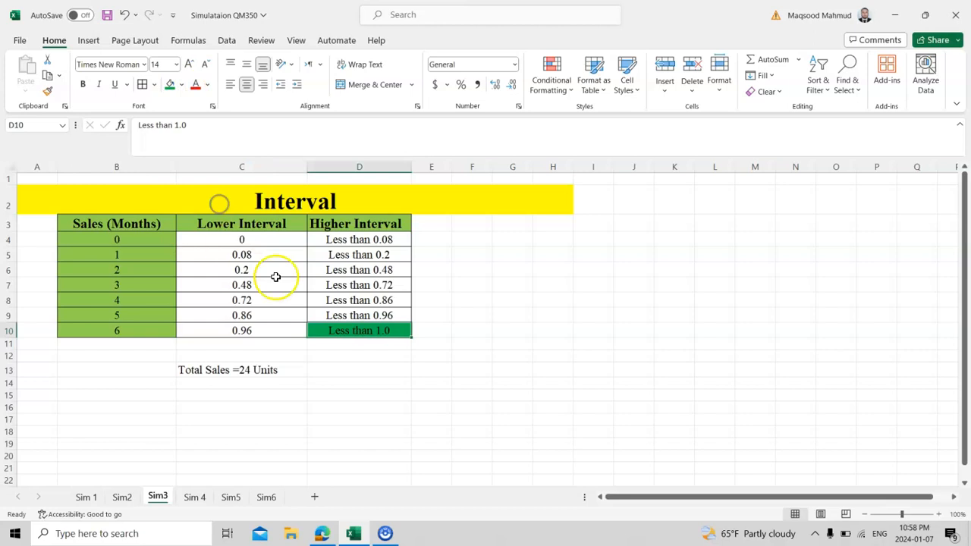
{"action": "left_click", "coordinate": [254, 237]}
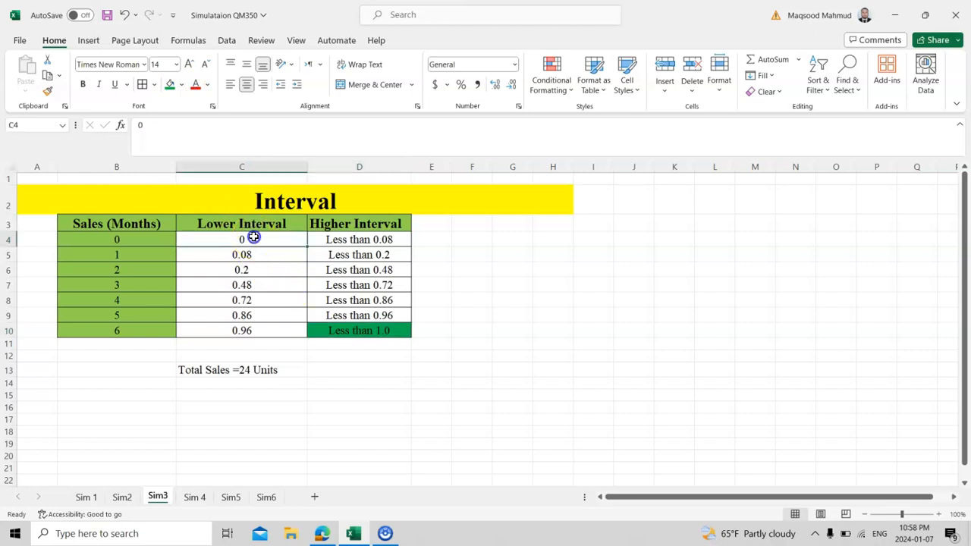
{"action": "left_click", "coordinate": [169, 85]}
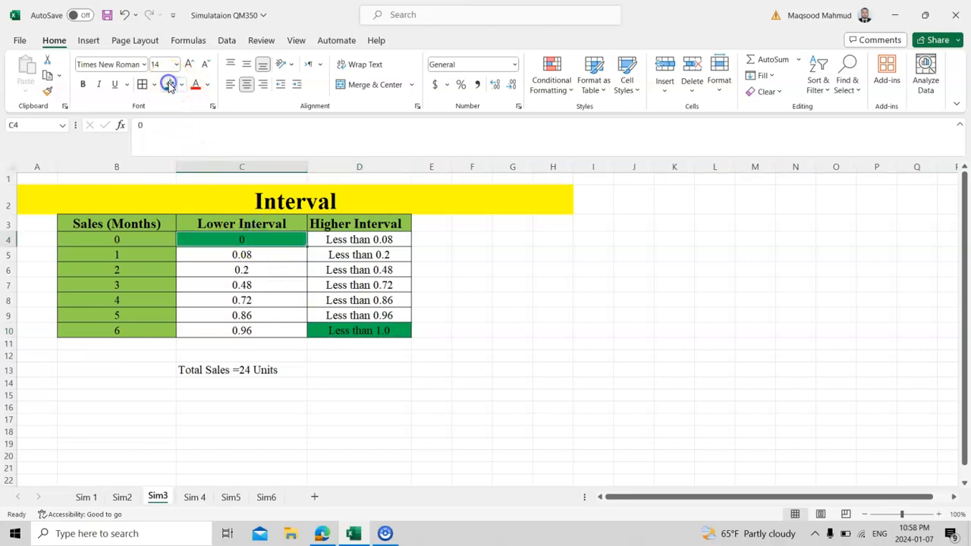
{"action": "left_click", "coordinate": [447, 369]}
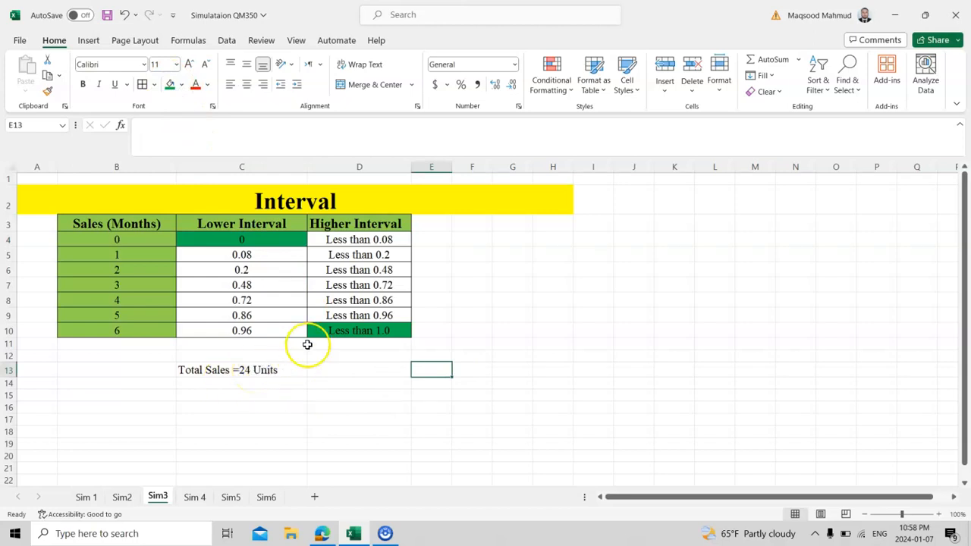
Enter =24*C4 in F4 to multiply the total sales by the first lower interval
{"action": "left_click", "coordinate": [464, 239]}
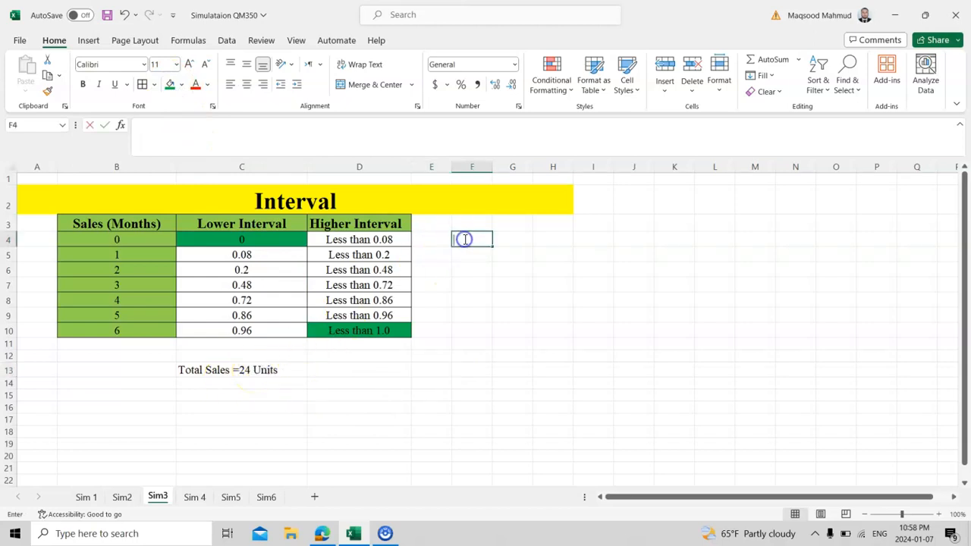
{"action": "type", "text": "=24"}
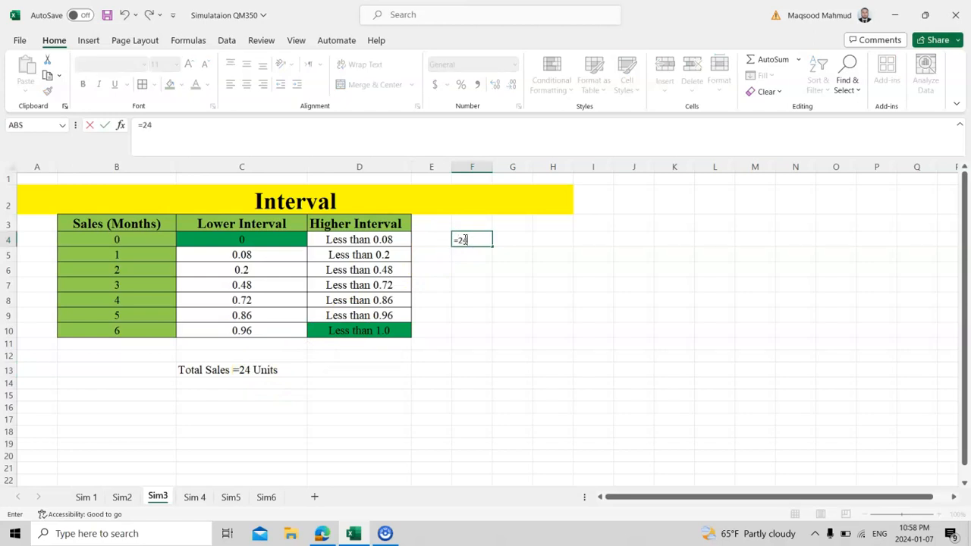
{"action": "type", "text": "*"}
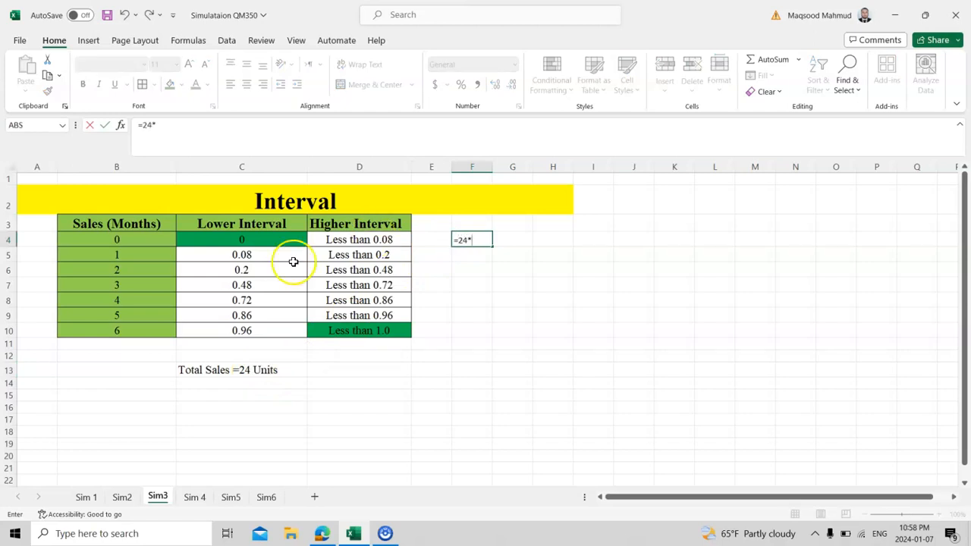
{"action": "left_click", "coordinate": [254, 237]}
{"action": "key", "text": "Return"}
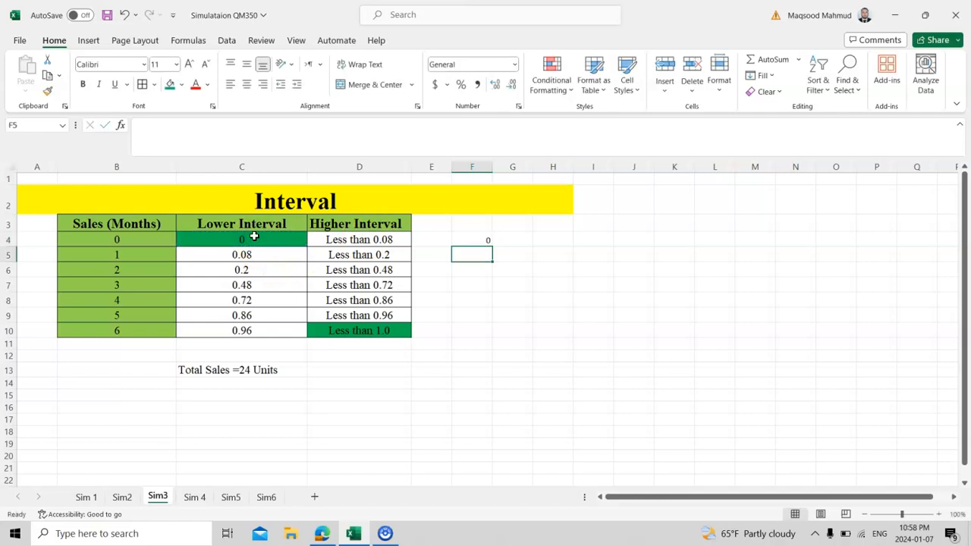
Fill the F4 formula down to F10 and widen column F
{"action": "left_click", "coordinate": [466, 241]}
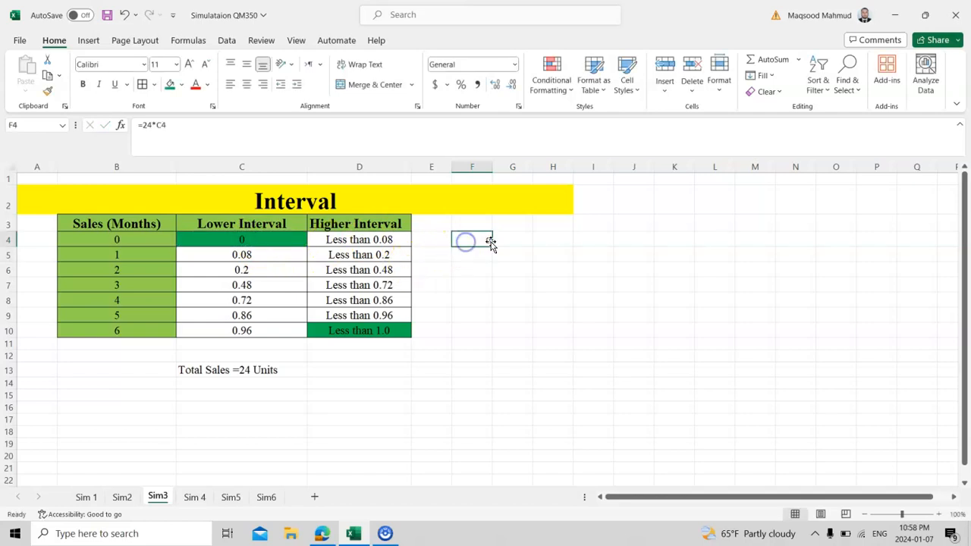
{"action": "left_click_drag", "start_coordinate": [490, 246], "coordinate": [487, 332]}
{"action": "left_click_drag", "start_coordinate": [491, 168], "coordinate": [526, 170]}
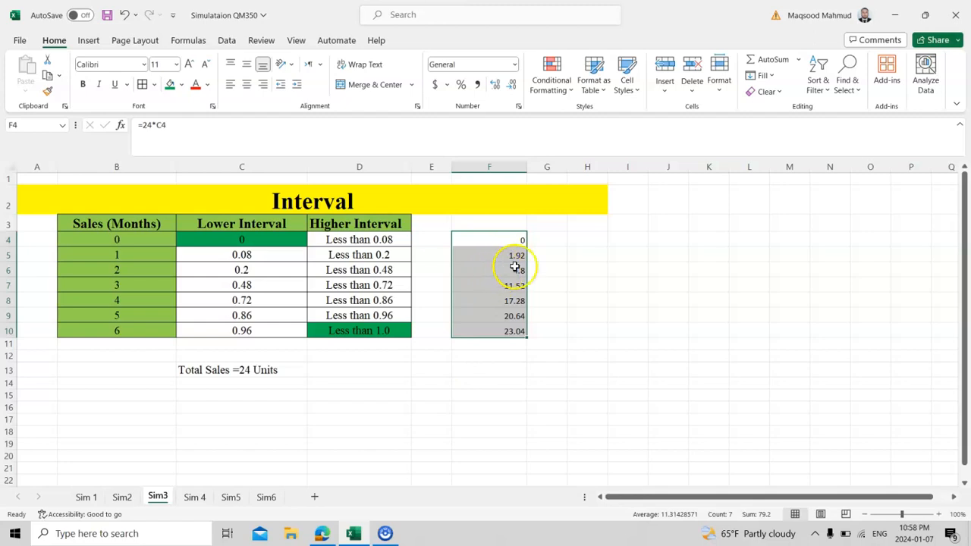
Enter the heading Higher in E3
{"action": "left_click", "coordinate": [423, 238]}
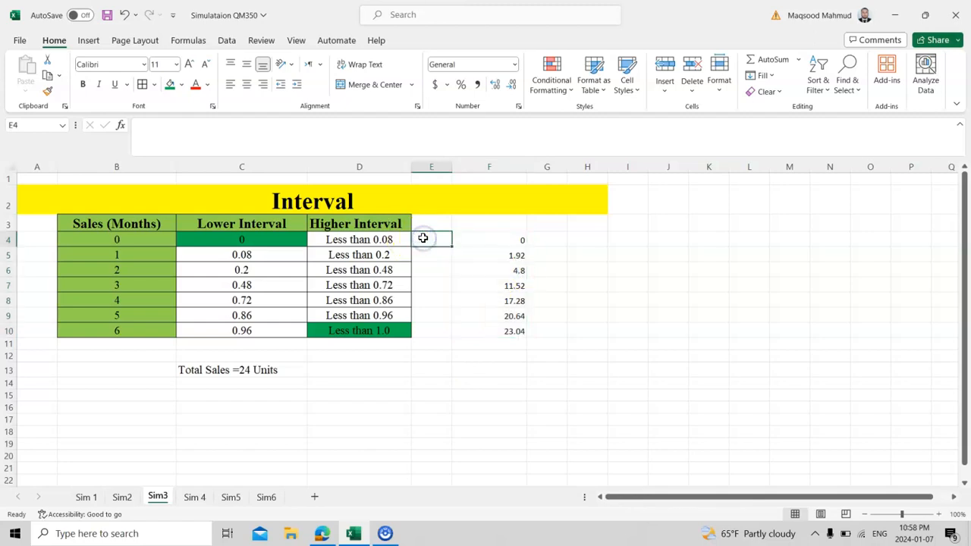
{"action": "left_click", "coordinate": [431, 221]}
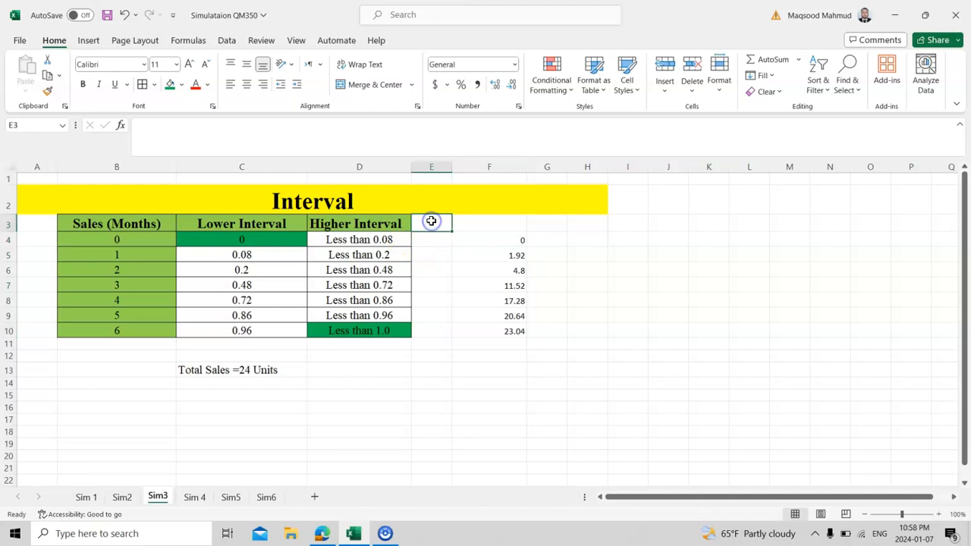
{"action": "type", "text": "Hih"}
{"action": "key", "text": "Return"}
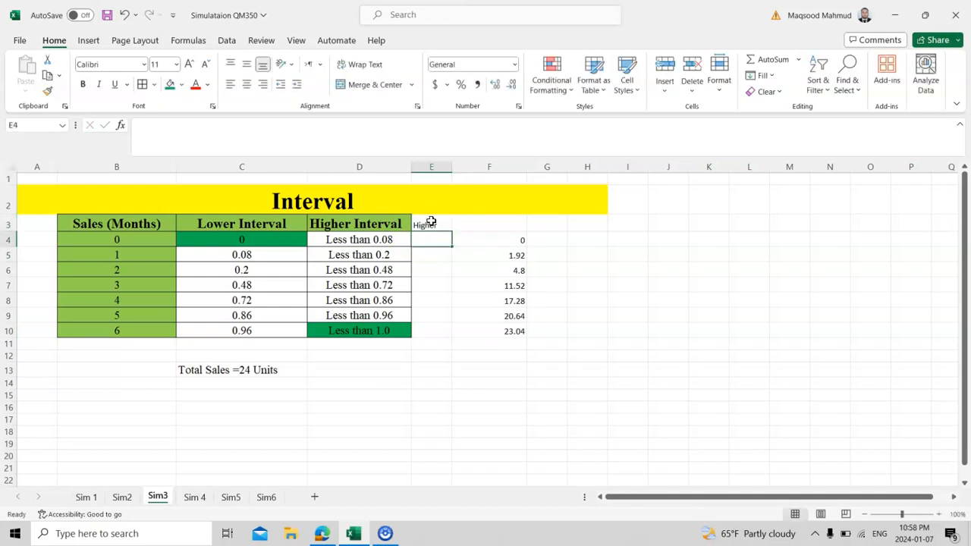
Enter the upper interval limits 0.08, 0.2, 0.48, 0.72, 0.86 and 0.96 in E4 to E9
{"action": "left_click", "coordinate": [433, 236]}
{"action": "type", "text": "0."}
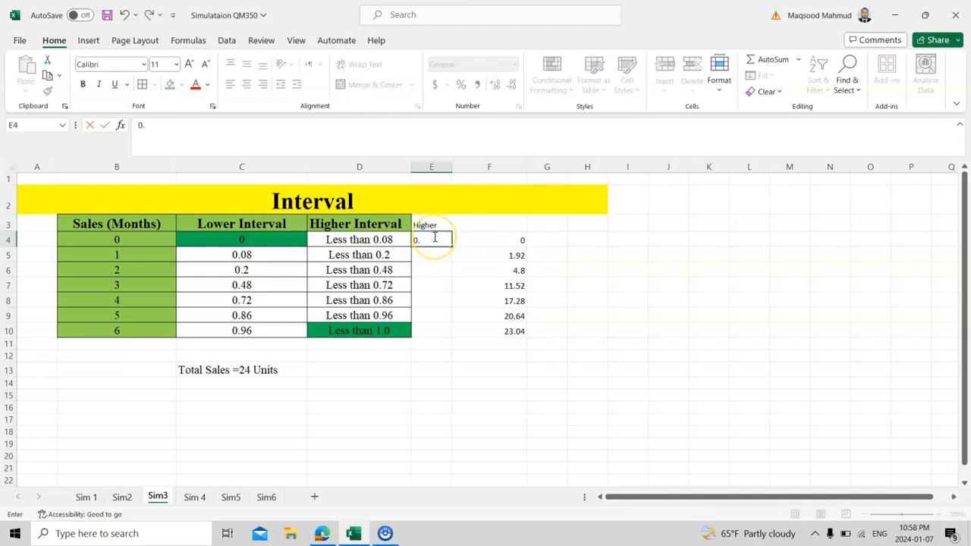
{"action": "type", "text": "0.2"}
{"action": "key", "text": "Return"}
{"action": "type", "text": "0.48"}
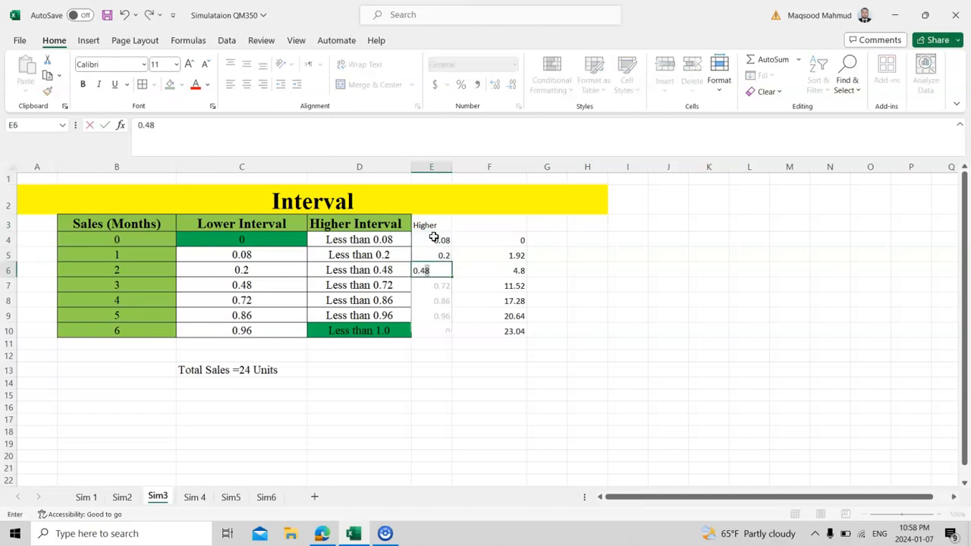
{"action": "key", "text": "Return"}
{"action": "type", "text": "0.72"}
{"action": "key", "text": "Return"}
{"action": "type", "text": "0.86"}
{"action": "key", "text": "Return"}
{"action": "type", "text": "0.96"}
{"action": "key", "text": "Return"}
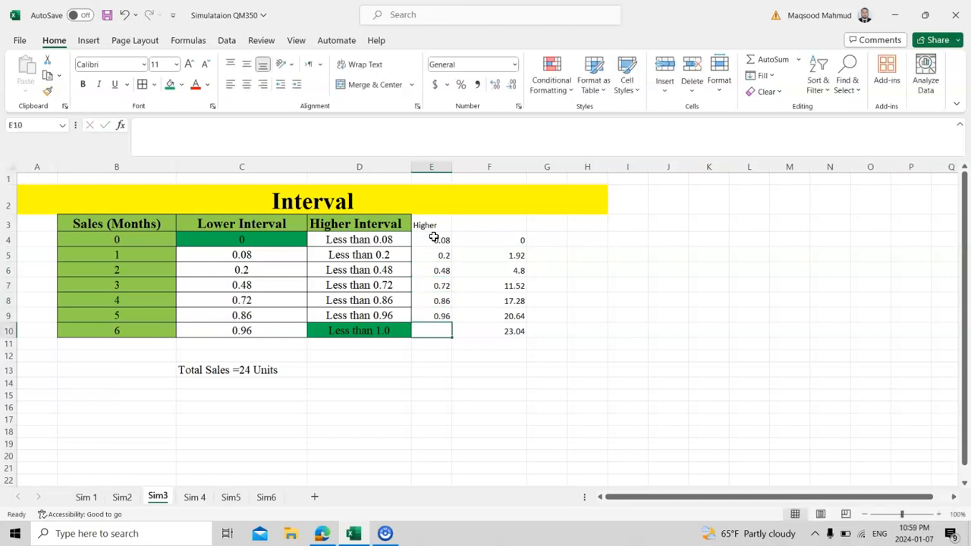
Enter the heading Lower Sales in F3 above the calculated sales values
{"action": "left_click", "coordinate": [506, 224]}
{"action": "type", "text": "Lower"}
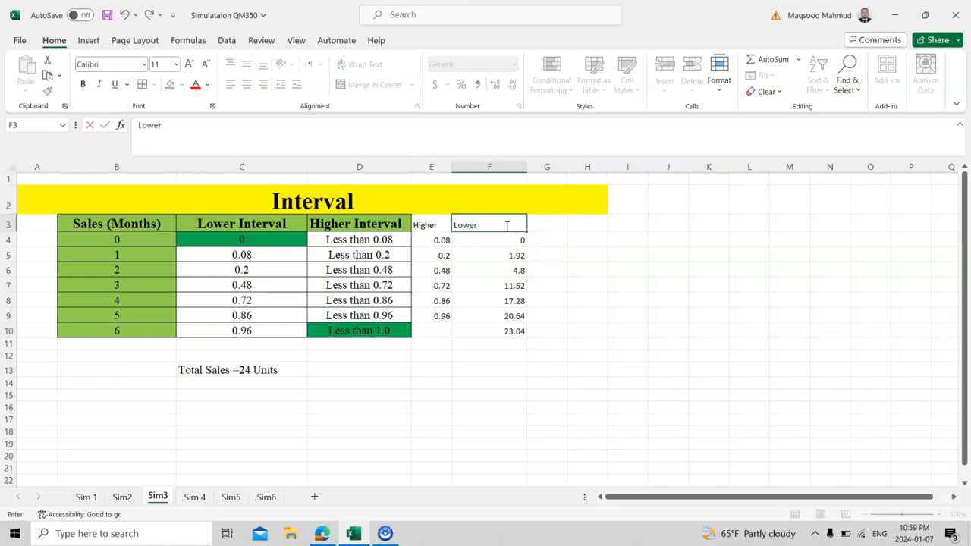
{"action": "type", "text": " Co"}
{"action": "key", "text": "BackSpace"}
{"action": "type", "text": "Sales"}
{"action": "key", "text": "Return"}
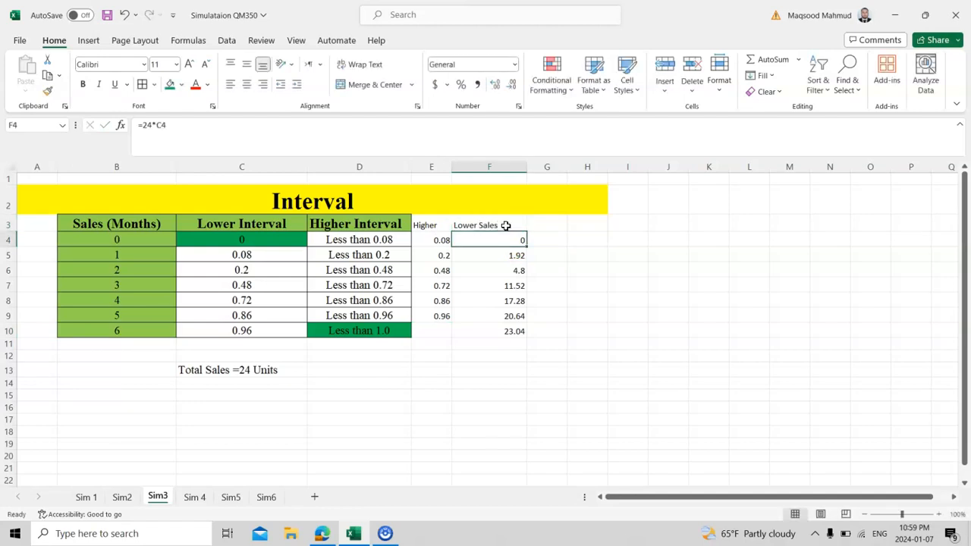
Enter the heading higher Sales in G3 beside the Lower Sales heading
{"action": "left_click", "coordinate": [534, 224]}
{"action": "type", "text": "higher"}
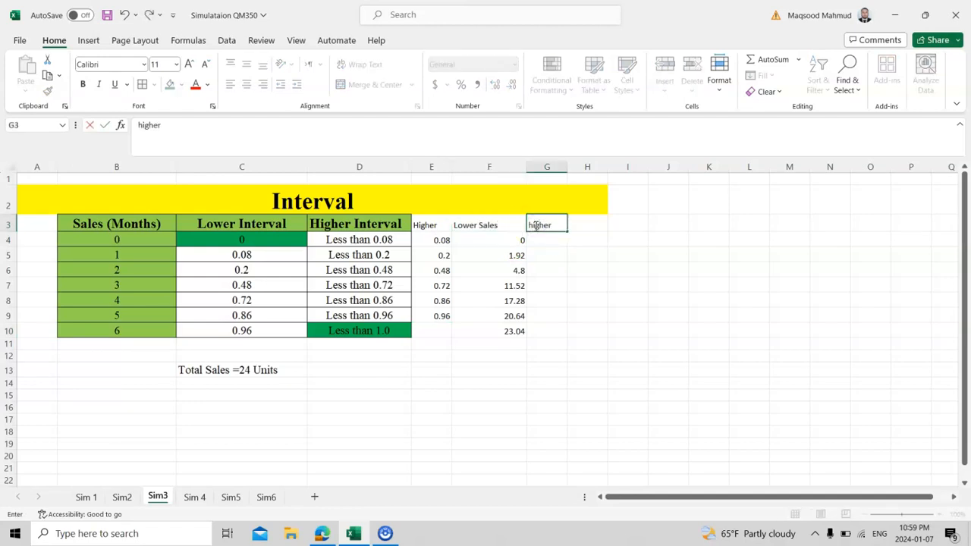
{"action": "key", "text": "Return"}
{"action": "double_click", "coordinate": [554, 225]}
{"action": "type", "text": "Sales"}
{"action": "key", "text": "Return"}
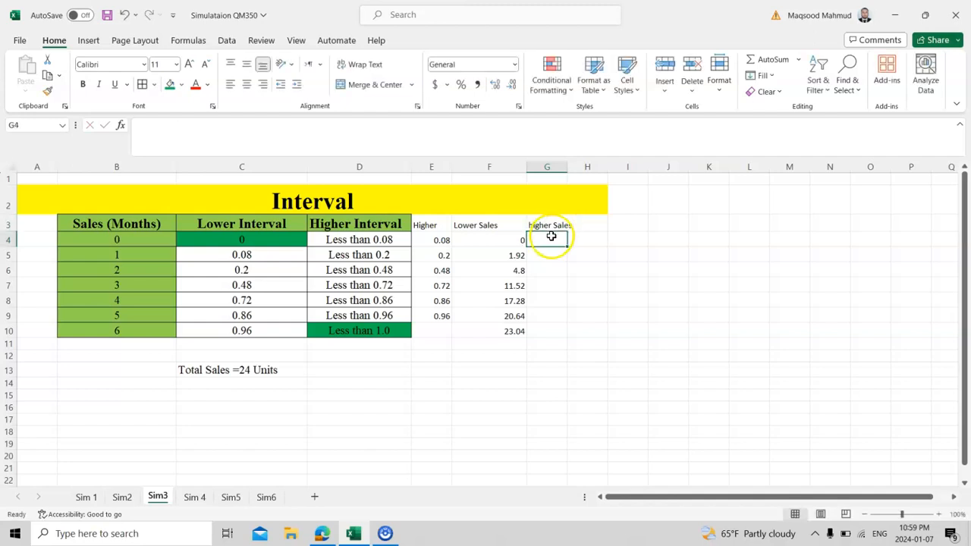
Enter the formula =24*E4 in G4 to calculate the first higher sales value
{"action": "type", "text": "="}
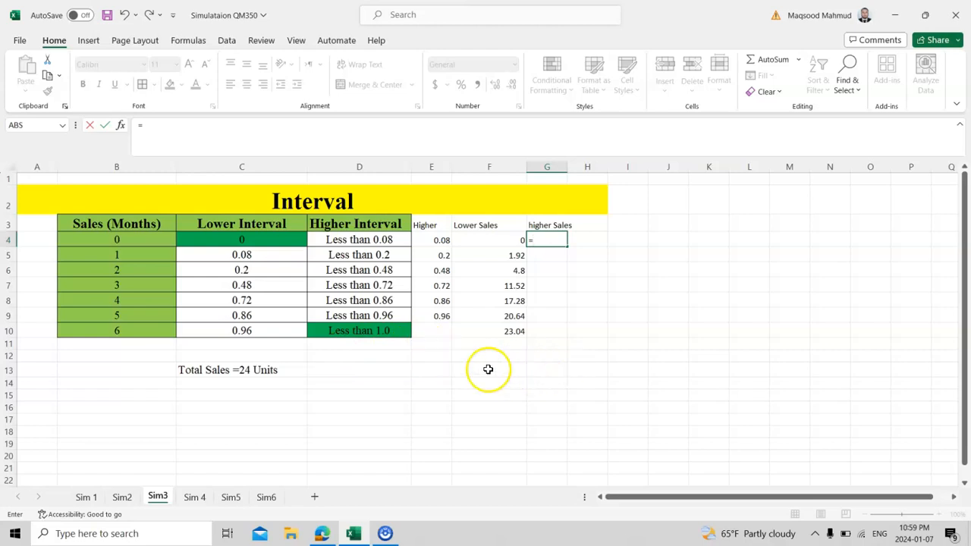
{"action": "type", "text": "24"}
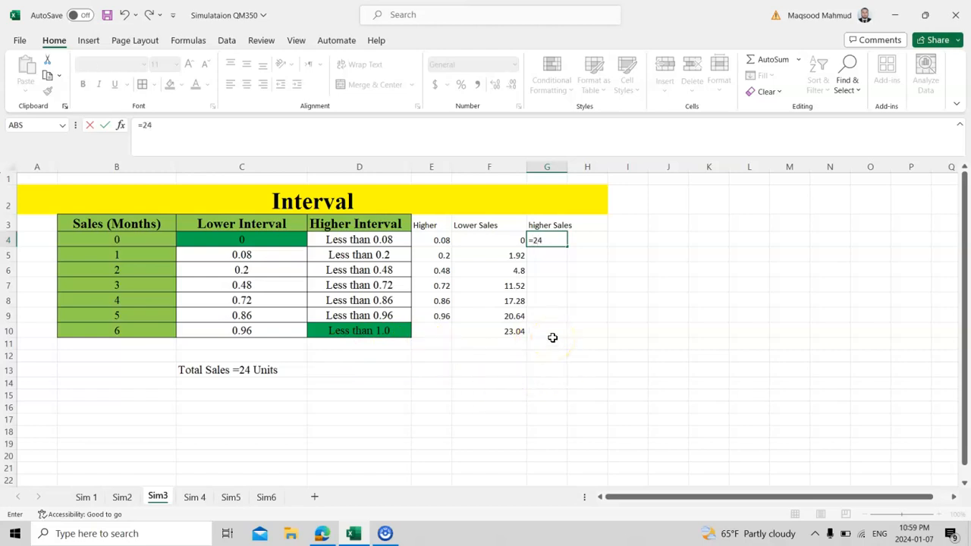
{"action": "type", "text": "*"}
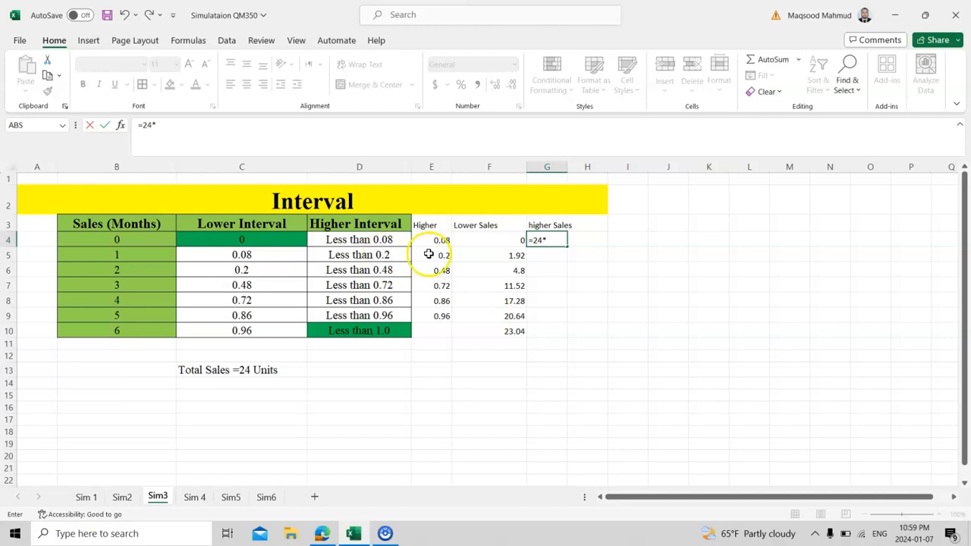
{"action": "left_click_drag", "start_coordinate": [435, 240], "coordinate": [435, 316]}
{"action": "left_click", "coordinate": [435, 316]}
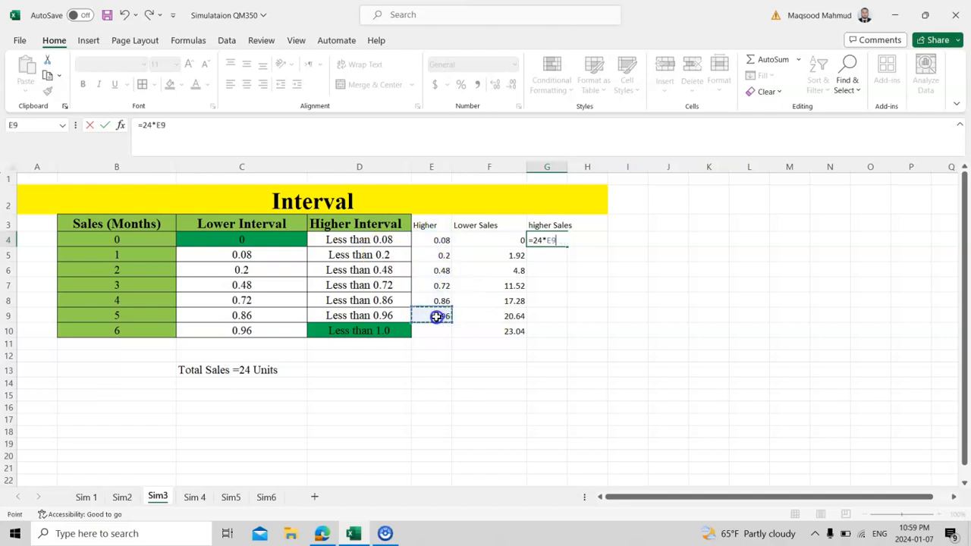
{"action": "key", "text": "BackSpace"}
{"action": "key", "text": "BackSpace"}
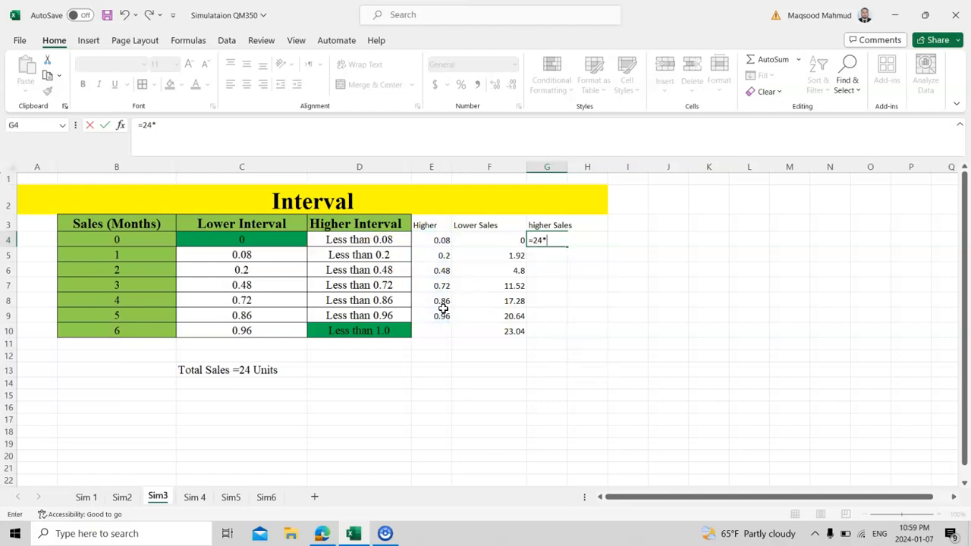
{"action": "left_click", "coordinate": [442, 241]}
{"action": "key", "text": "Return"}
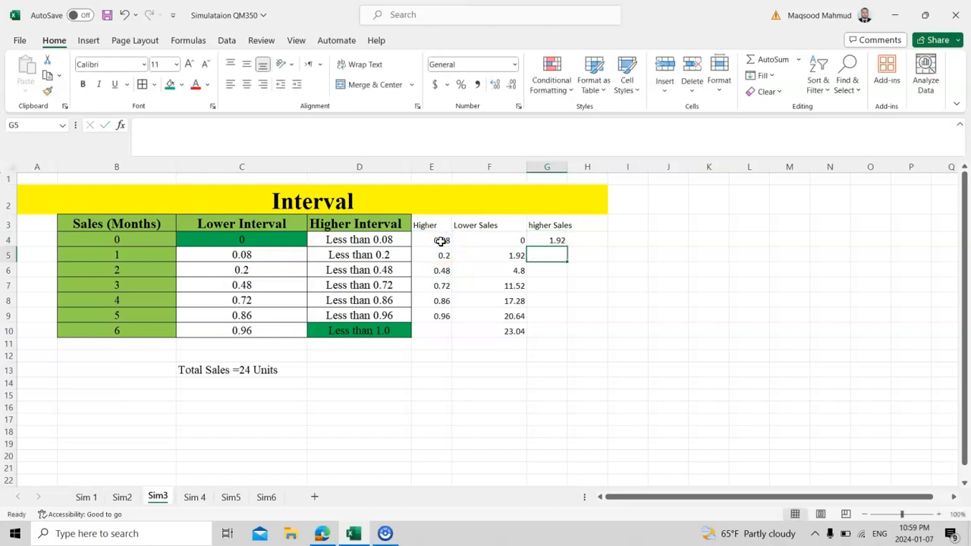
Fill the G4 formula down to G9 and widen column G to fit its heading
{"action": "left_click", "coordinate": [554, 240]}
{"action": "left_click_drag", "start_coordinate": [567, 246], "coordinate": [562, 325]}
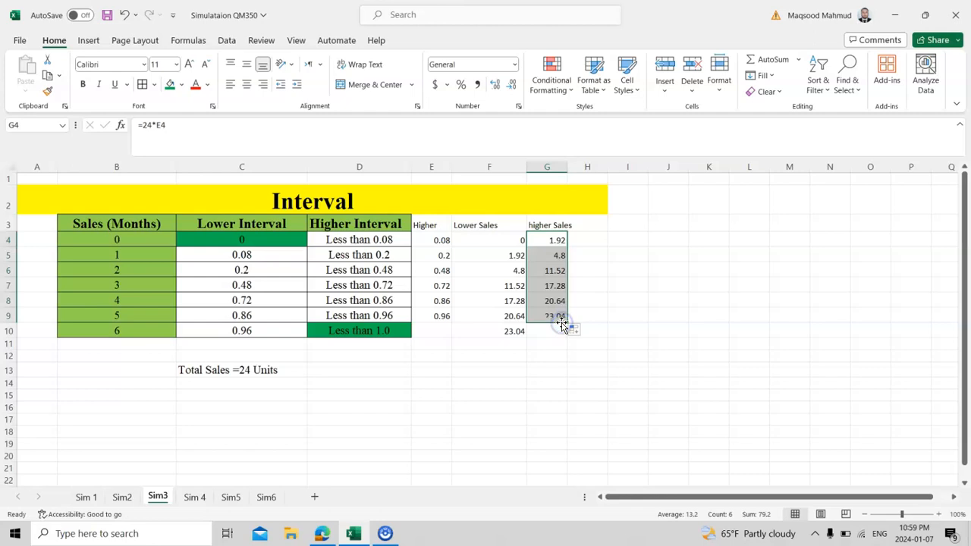
{"action": "left_click_drag", "start_coordinate": [567, 169], "coordinate": [601, 170]}
{"action": "left_click", "coordinate": [564, 243]}
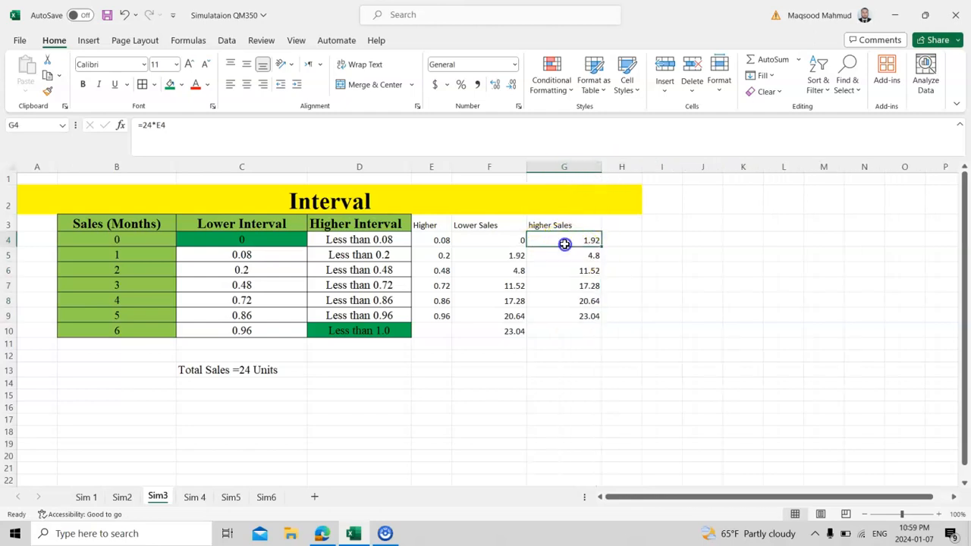
Shade the Lower Sales heading in F3 red and the higher Sales heading in G3 green
{"action": "left_click", "coordinate": [482, 226]}
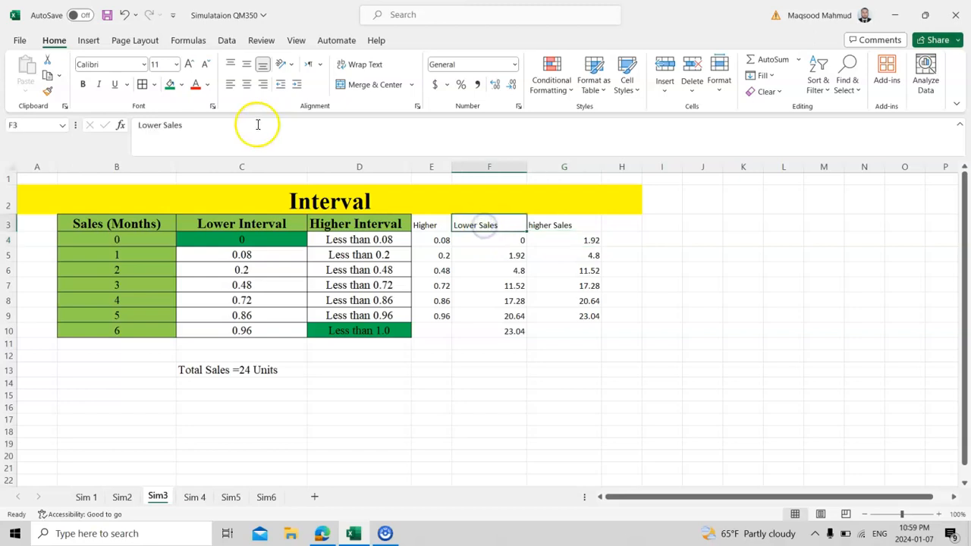
{"action": "left_click", "coordinate": [182, 85]}
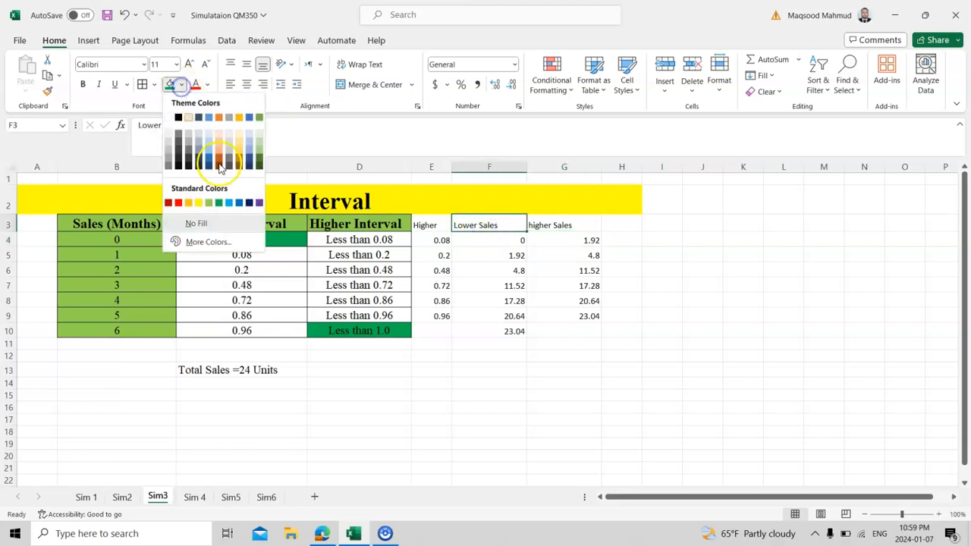
{"action": "left_click", "coordinate": [177, 203]}
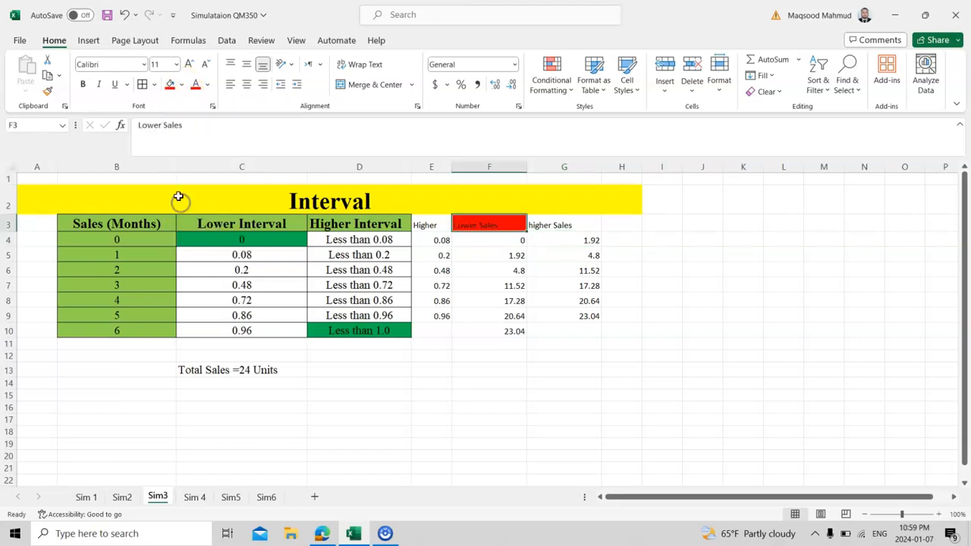
{"action": "left_click", "coordinate": [553, 225]}
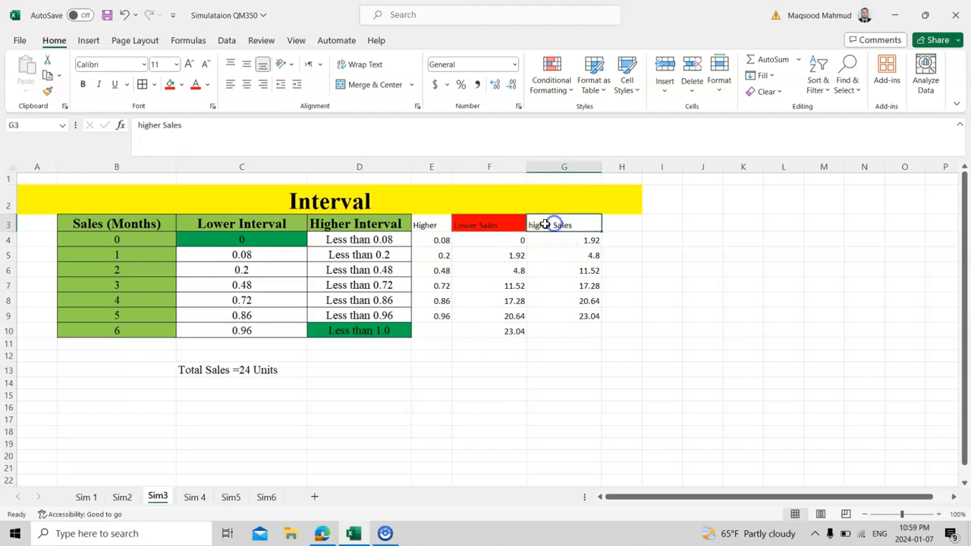
{"action": "left_click", "coordinate": [181, 86]}
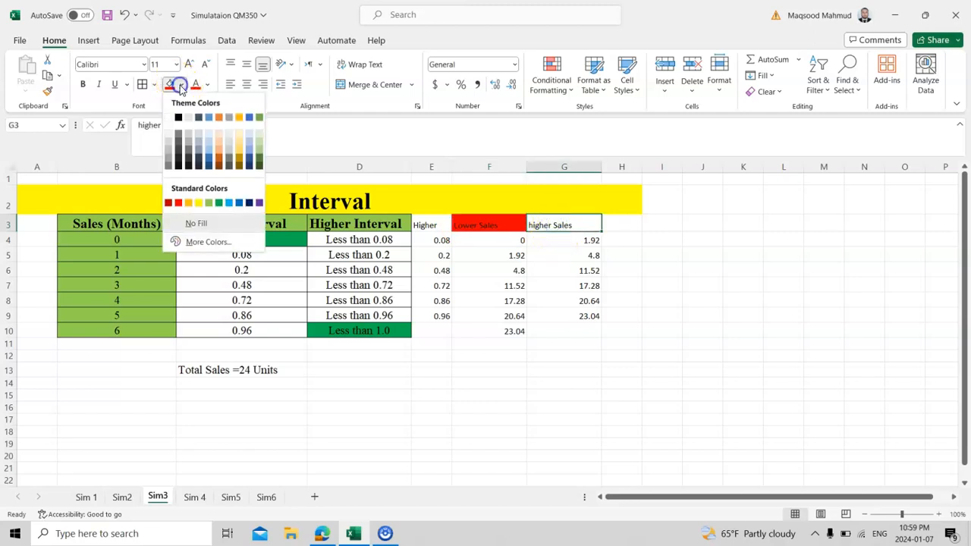
{"action": "left_click", "coordinate": [218, 203]}
{"action": "left_click", "coordinate": [646, 383]}
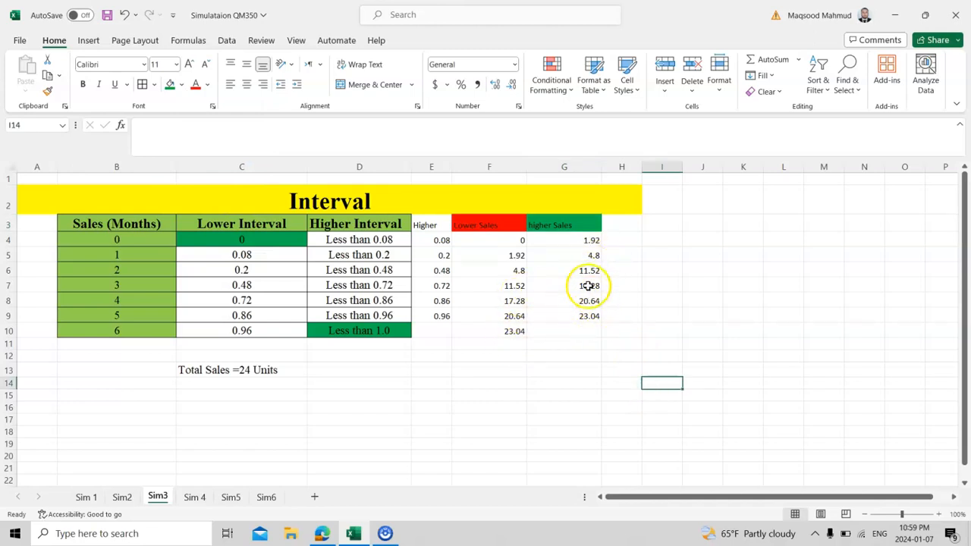
Examine the Worst Case, Best Case and Service Time formulas on the Sim 4 sheet
{"action": "left_click", "coordinate": [195, 496]}
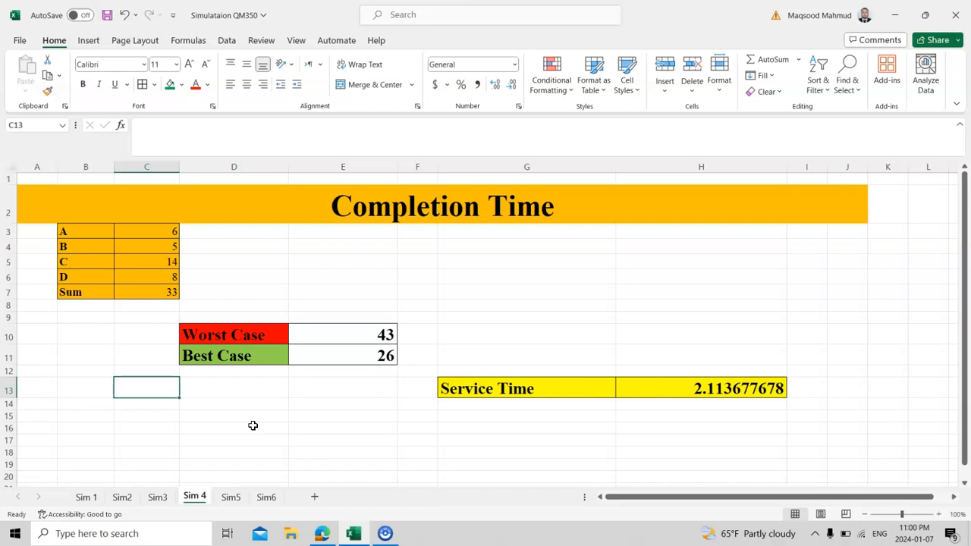
{"action": "double_click", "coordinate": [360, 334]}
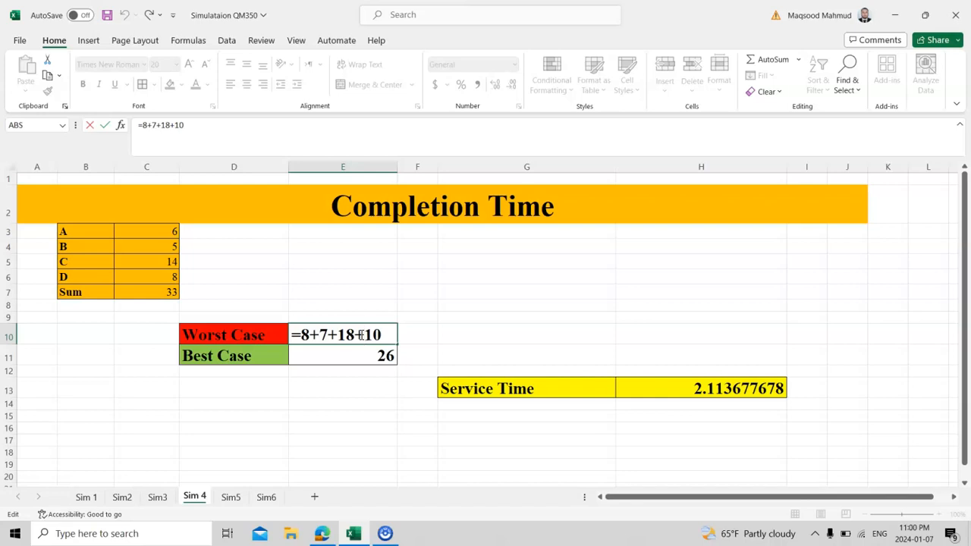
{"action": "key", "text": "Return"}
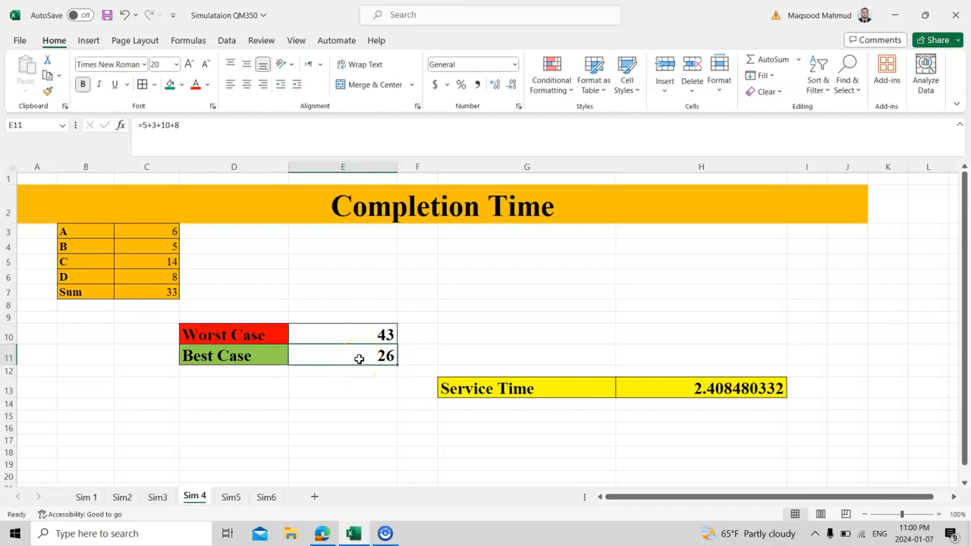
{"action": "double_click", "coordinate": [359, 358]}
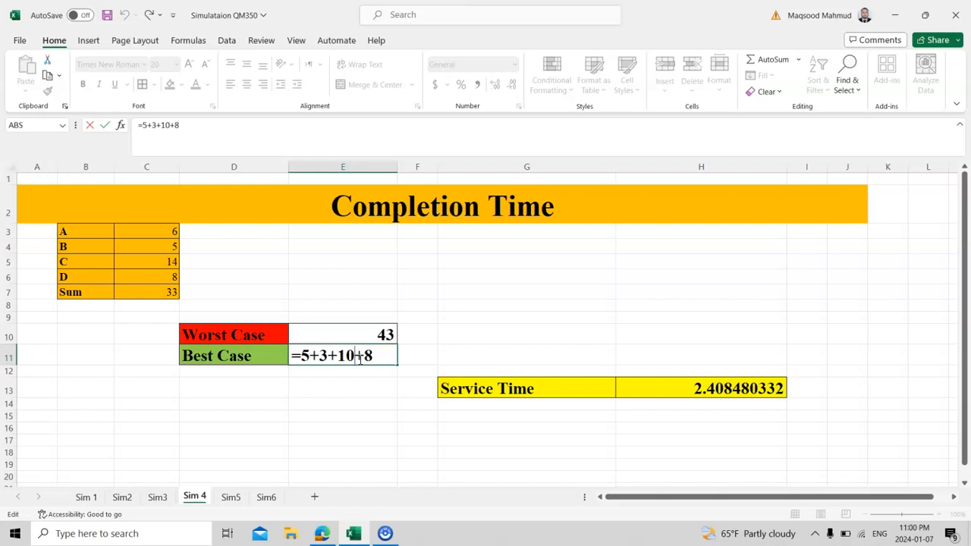
{"action": "key", "text": "Return"}
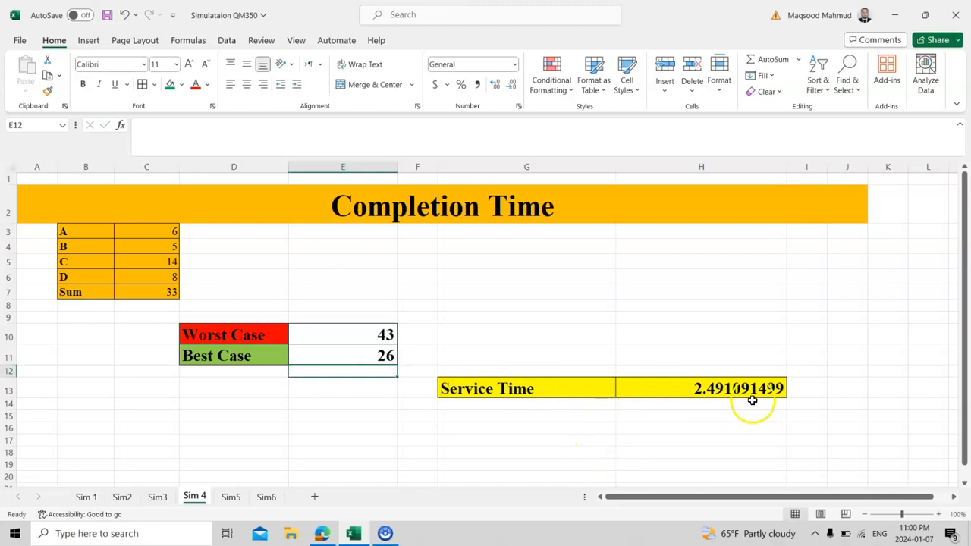
{"action": "double_click", "coordinate": [672, 386]}
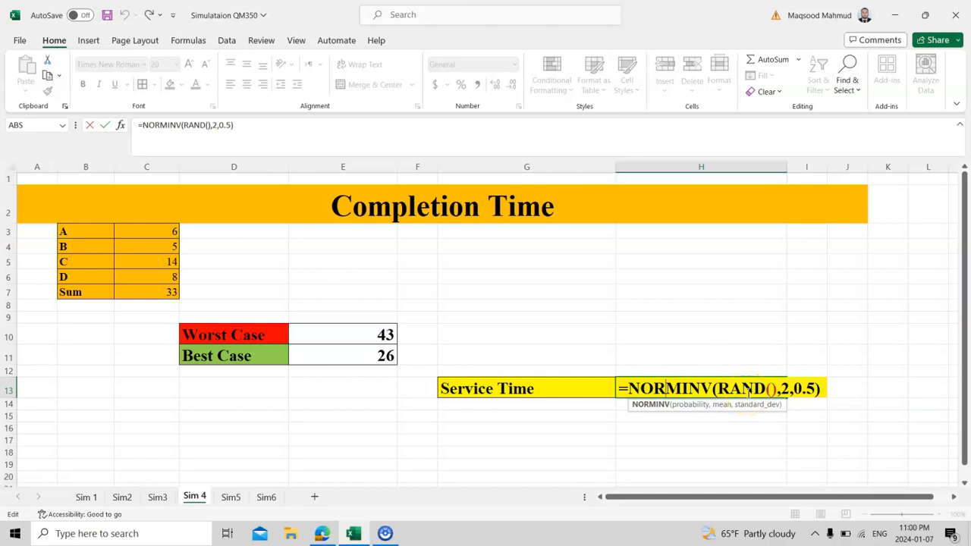
{"action": "key", "text": "Return"}
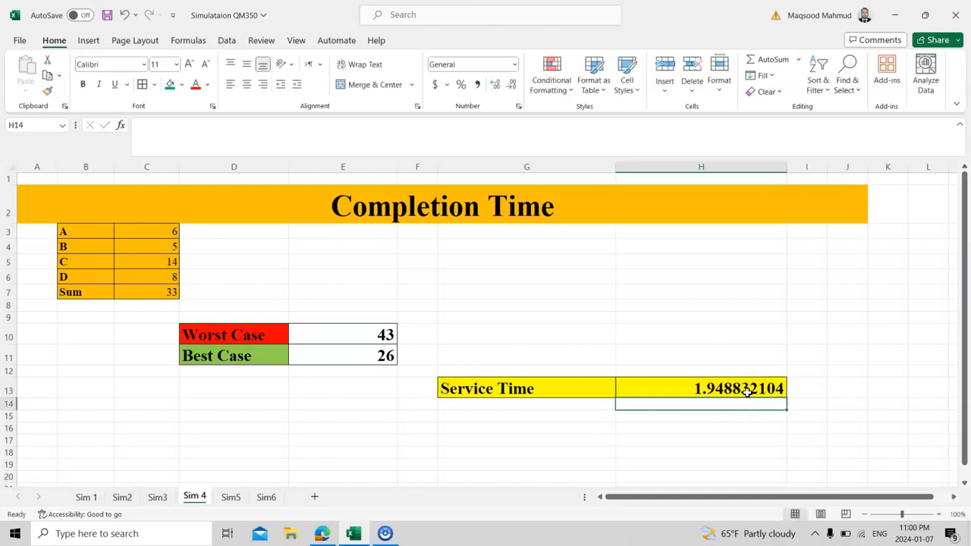
Examine the selling price, cost and demand inputs and the first-year profit formula in E5 on the Sim5 sheet
{"action": "left_click", "coordinate": [231, 498]}
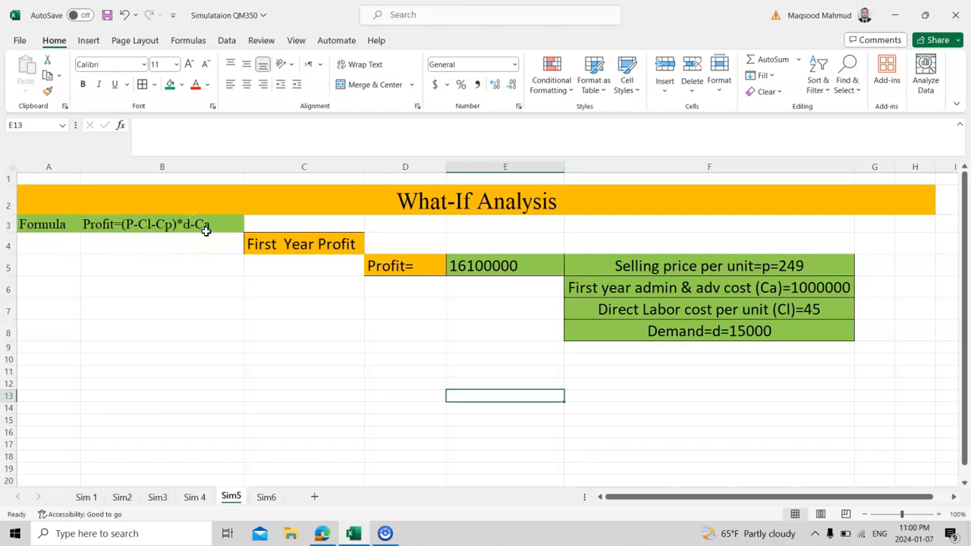
{"action": "left_click", "coordinate": [788, 267]}
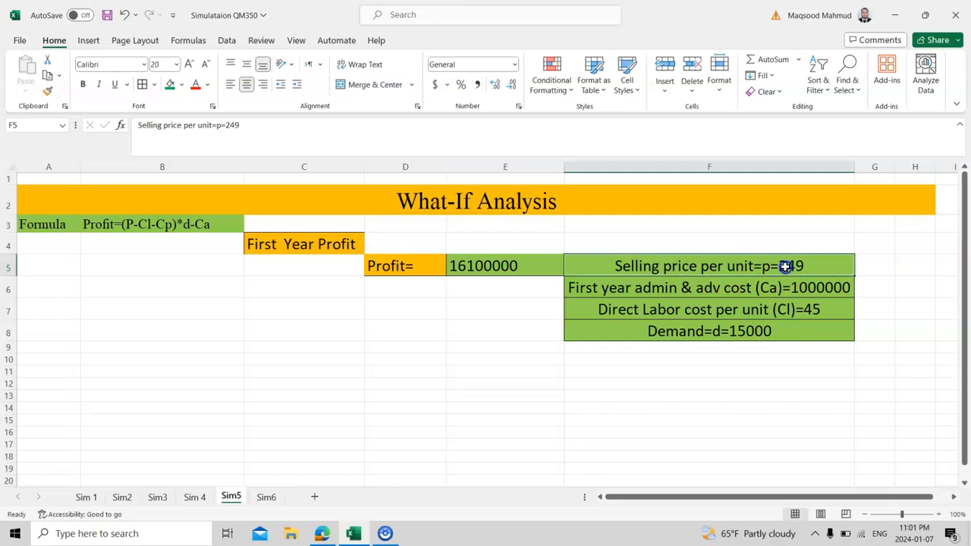
{"action": "left_click", "coordinate": [712, 285]}
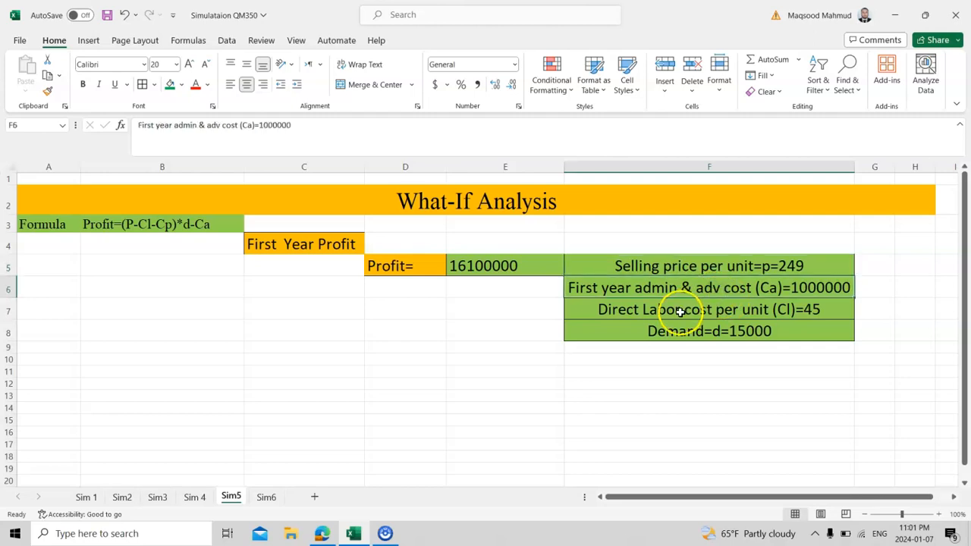
{"action": "left_click", "coordinate": [680, 311]}
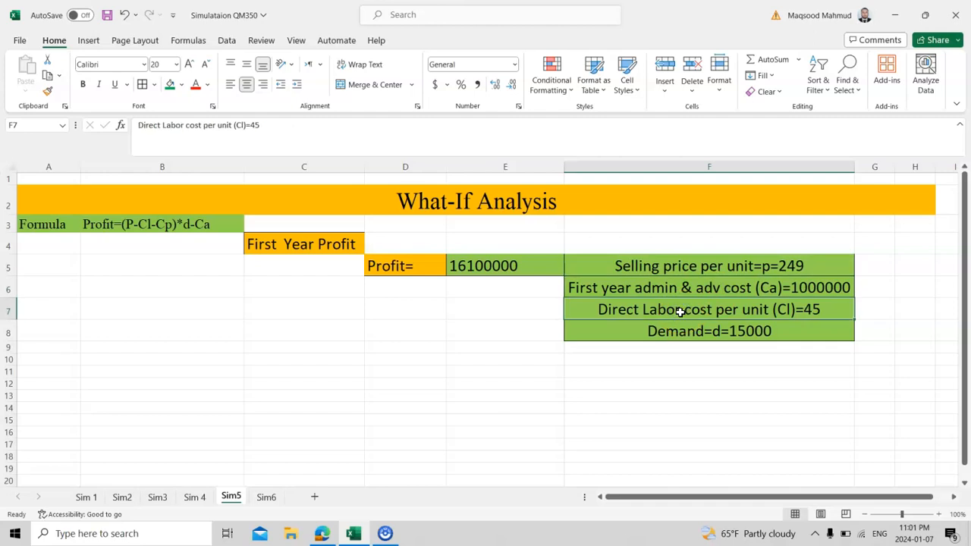
{"action": "left_click", "coordinate": [665, 332]}
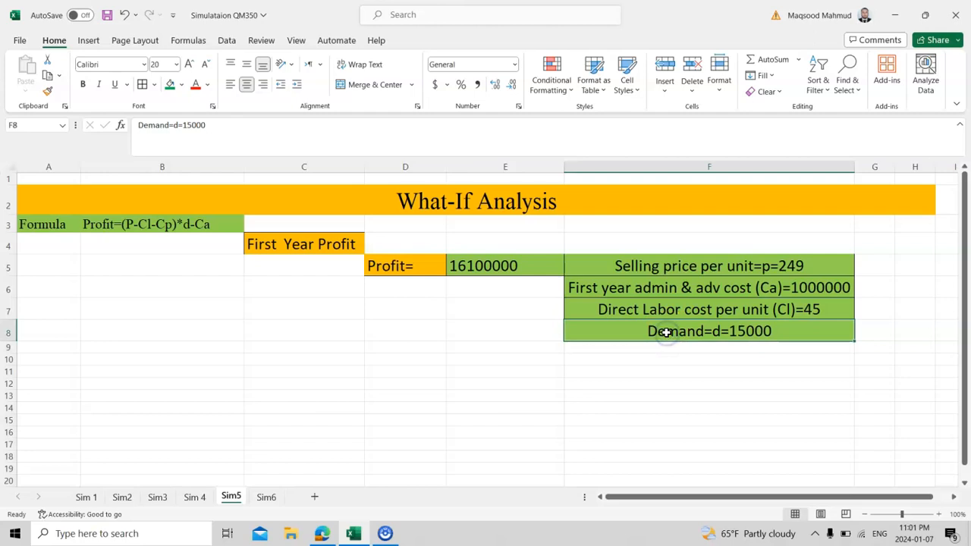
{"action": "double_click", "coordinate": [496, 265]}
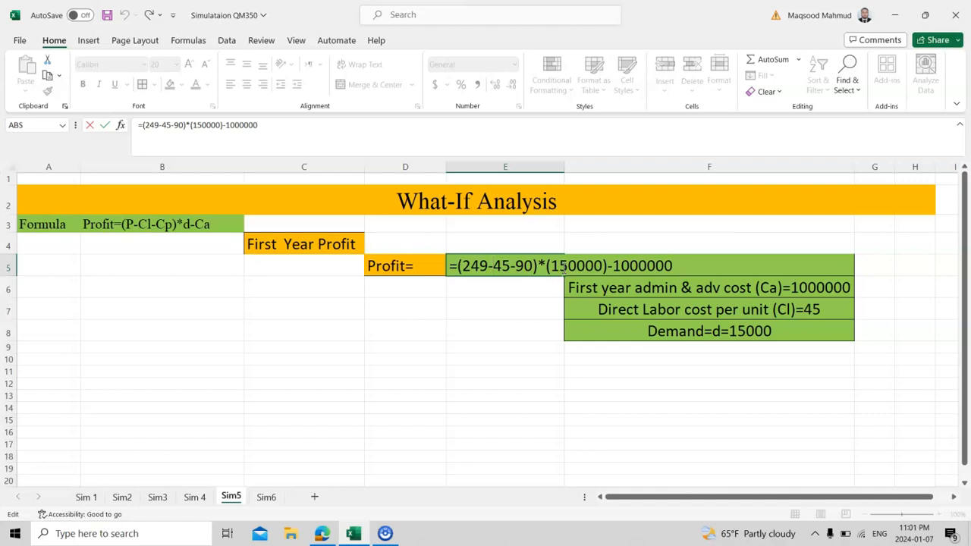
{"action": "key", "text": "Return"}
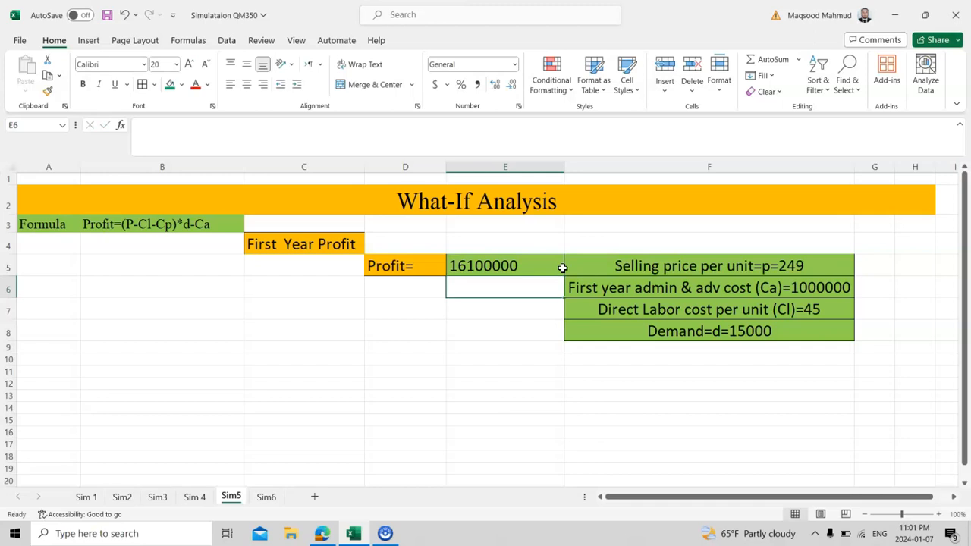
Widen columns D and G on the Sim6 sheet
{"action": "left_click", "coordinate": [267, 498]}
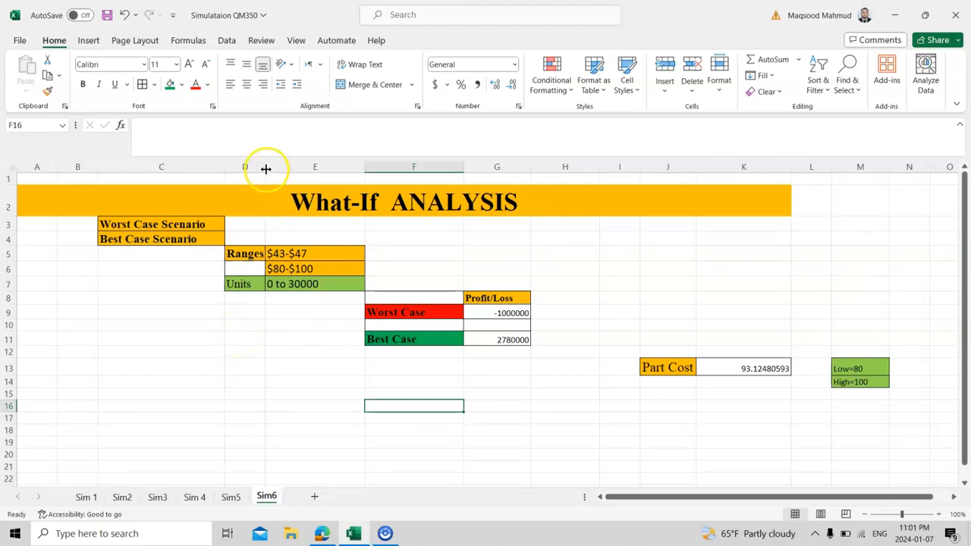
{"action": "left_click_drag", "start_coordinate": [266, 168], "coordinate": [276, 169]}
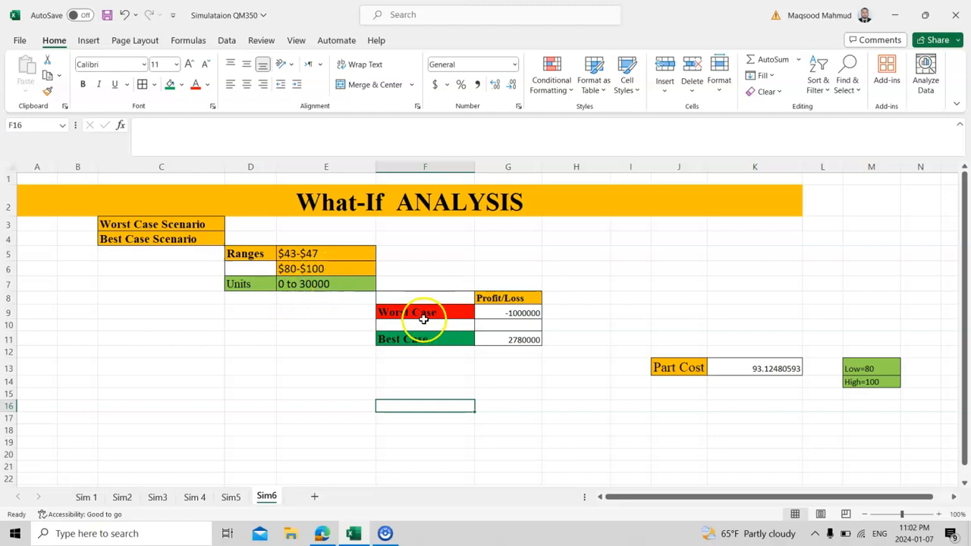
{"action": "left_click_drag", "start_coordinate": [542, 166], "coordinate": [587, 163]}
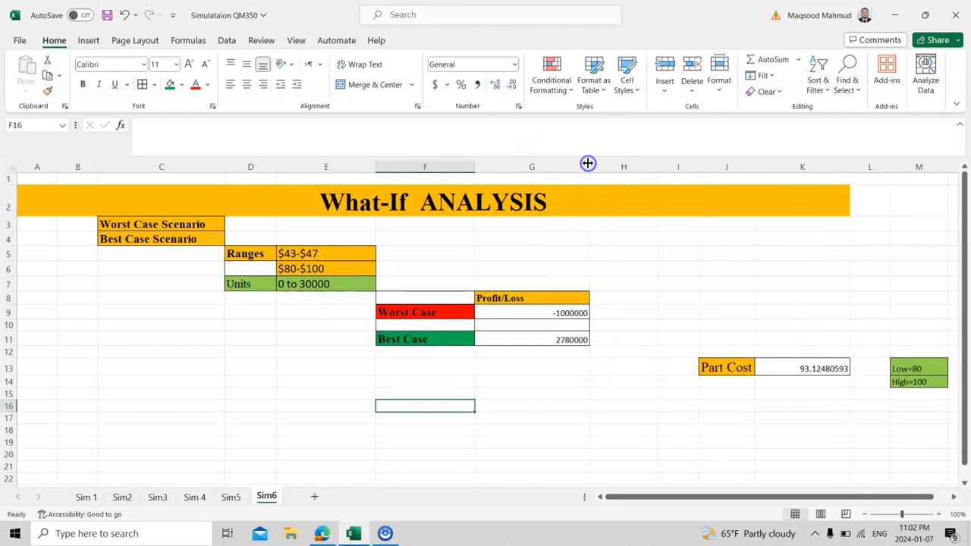
Examine the worst-case and best-case profit formulas in G9 and G11, and compare them with the price, cost and demand inputs on the Sim5 sheet
{"action": "double_click", "coordinate": [515, 319]}
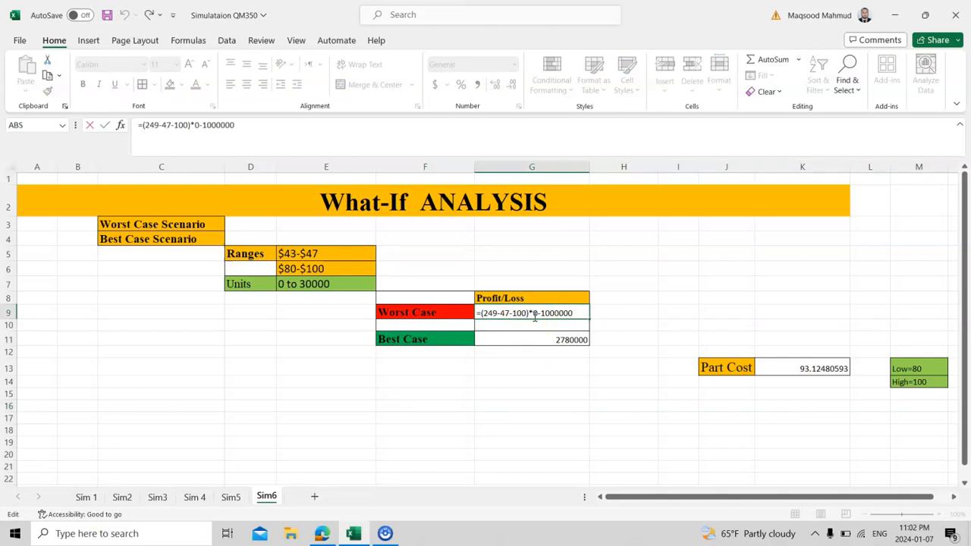
{"action": "key", "text": "Return"}
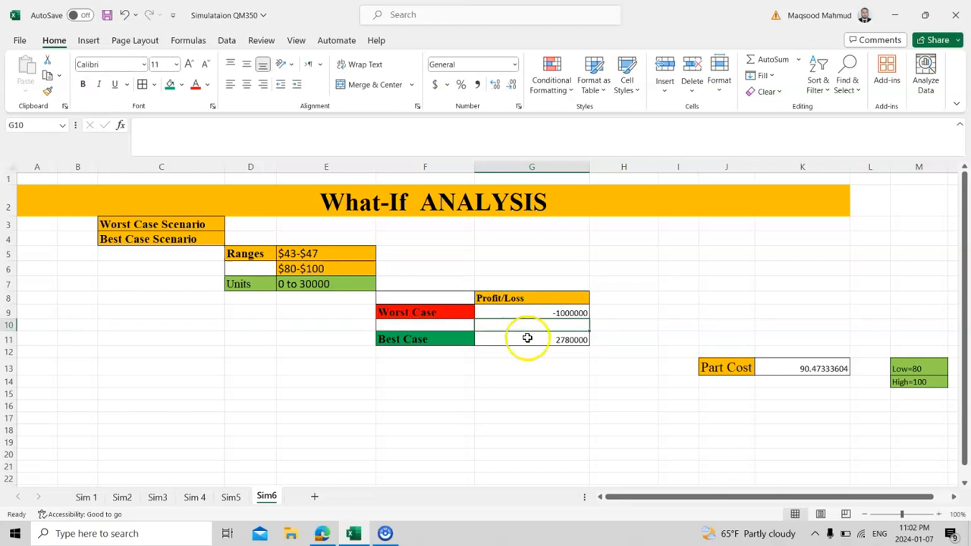
{"action": "double_click", "coordinate": [521, 340]}
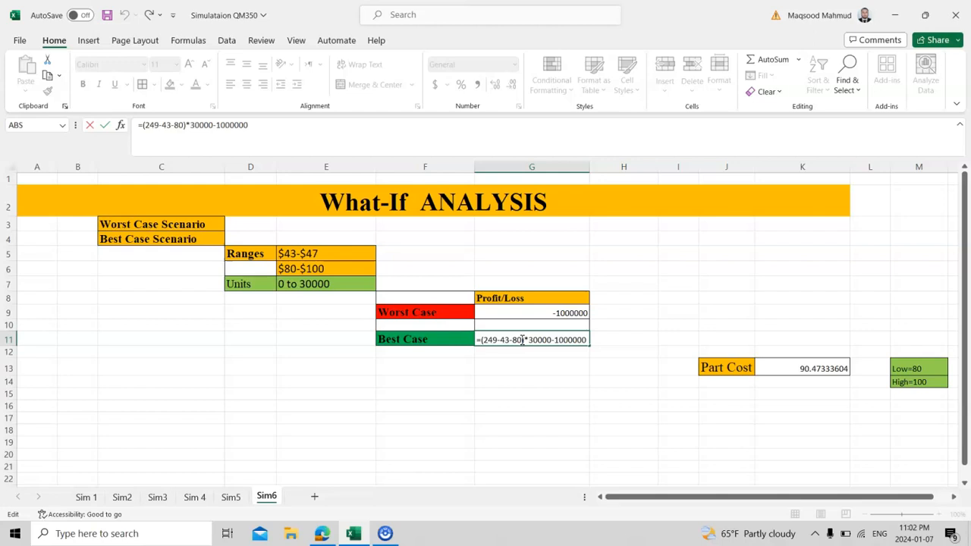
{"action": "key", "text": "Return"}
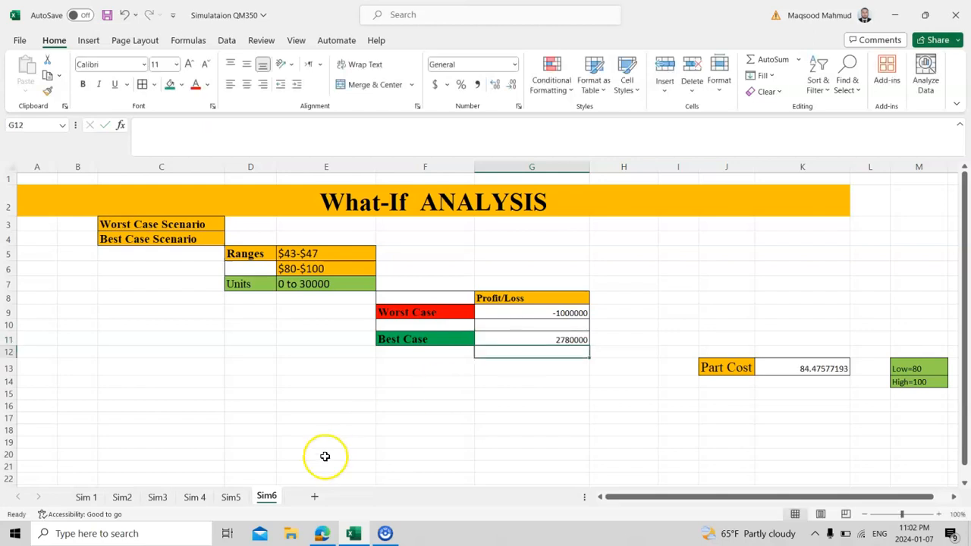
{"action": "left_click", "coordinate": [232, 498]}
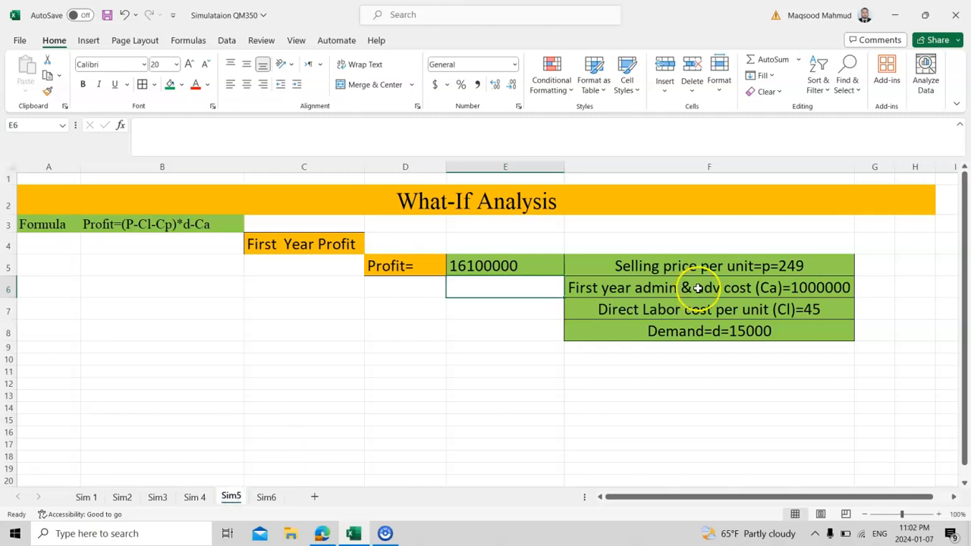
{"action": "left_click_drag", "start_coordinate": [457, 455], "coordinate": [379, 452]}
{"action": "left_click", "coordinate": [381, 453]}
{"action": "left_click", "coordinate": [267, 497]}
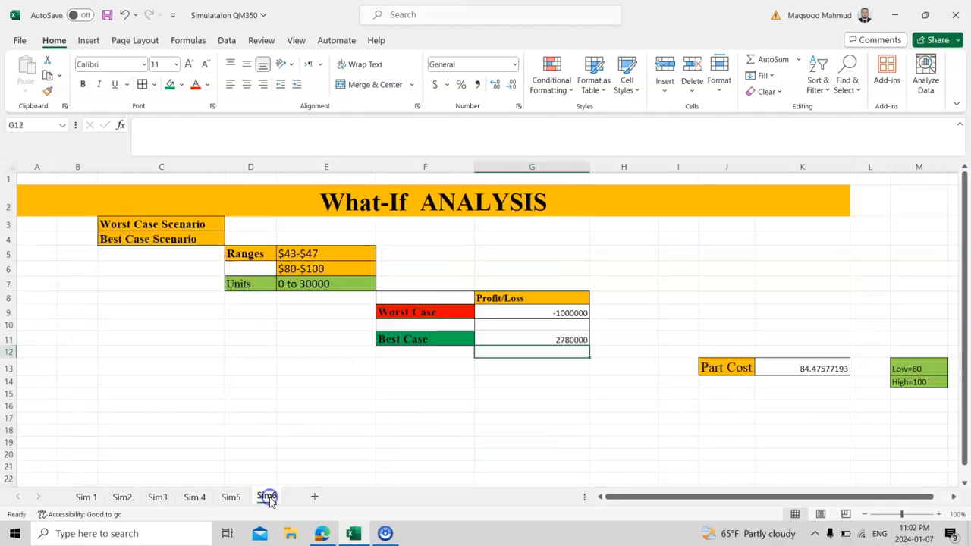
{"action": "left_click", "coordinate": [531, 382]}
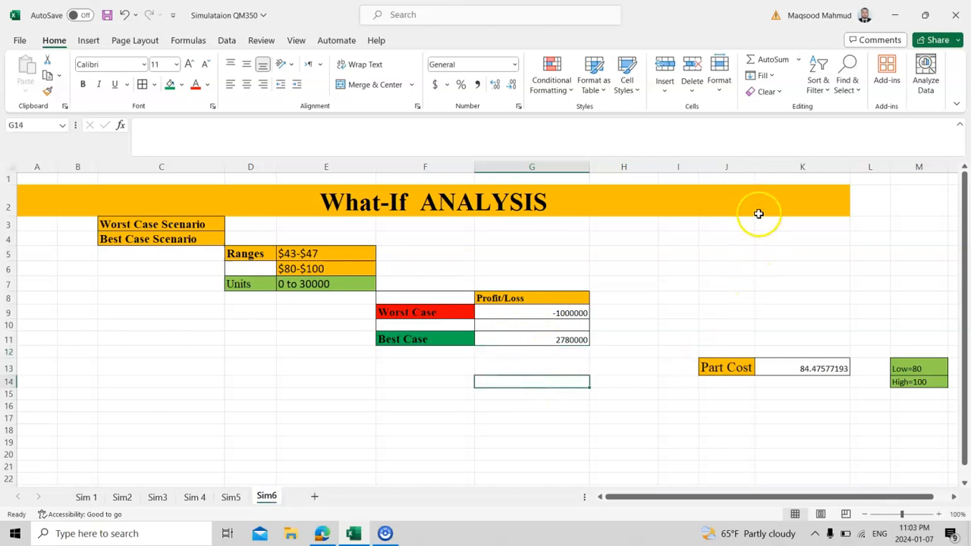
Check the random Part Cost formula in K13 and copy it down through K21
{"action": "left_click", "coordinate": [712, 368]}
{"action": "double_click", "coordinate": [724, 368]}
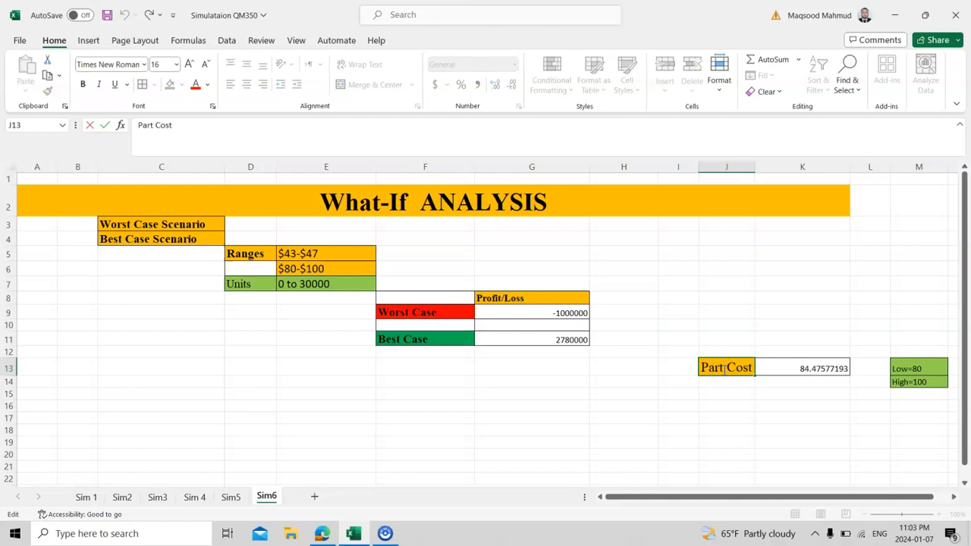
{"action": "left_click", "coordinate": [781, 369]}
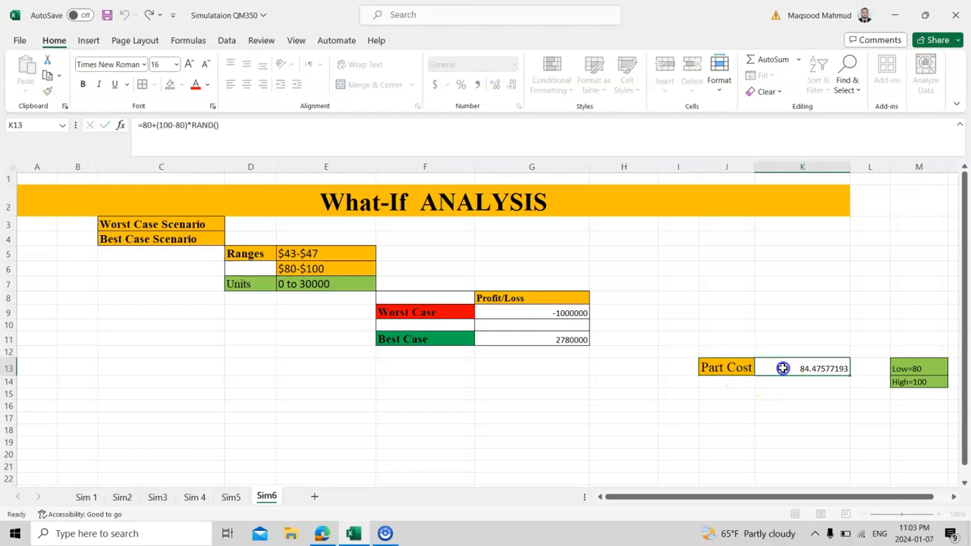
{"action": "double_click", "coordinate": [783, 369]}
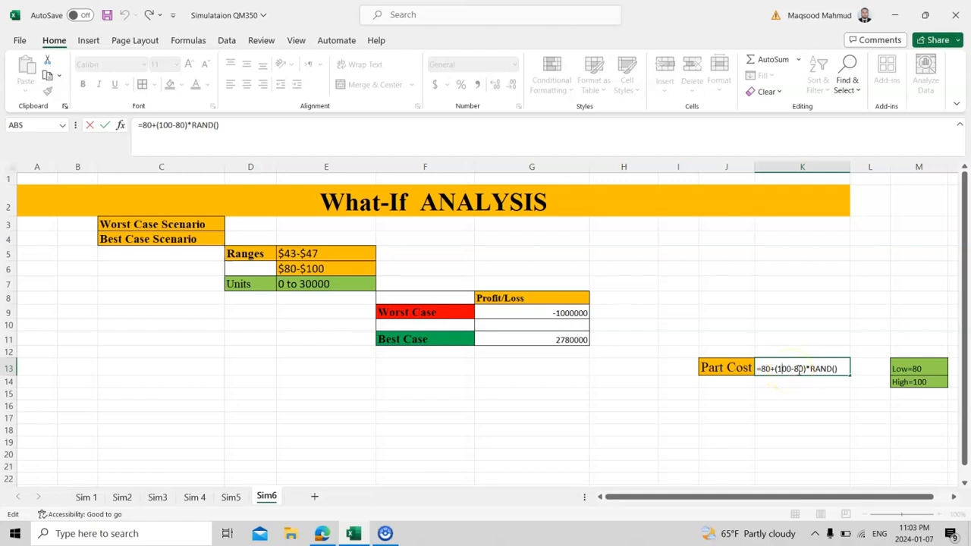
{"action": "key", "text": "Return"}
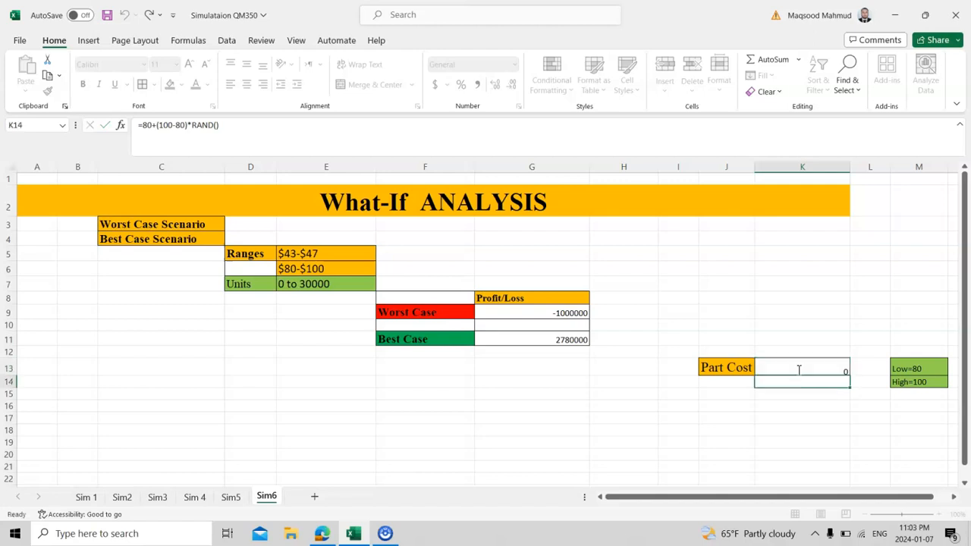
{"action": "left_click", "coordinate": [800, 368]}
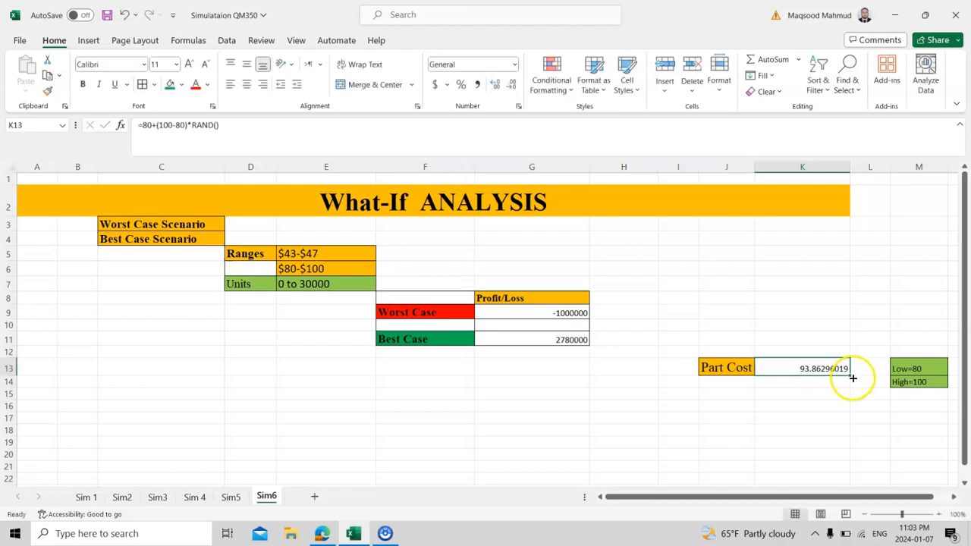
{"action": "left_click_drag", "start_coordinate": [849, 375], "coordinate": [846, 468]}
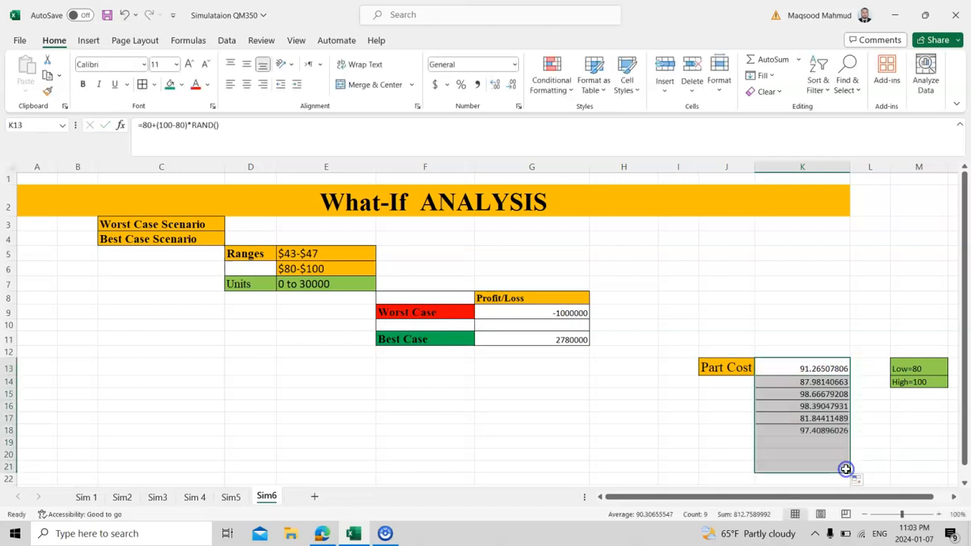